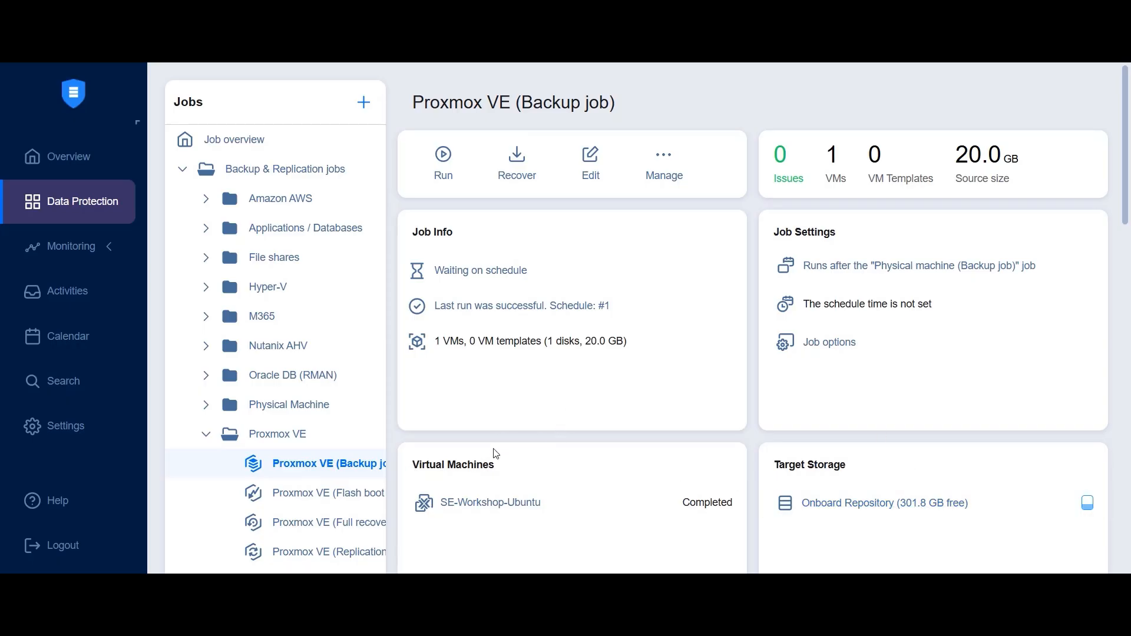
# Step: Start a new backup copy job with the SE-Workshop-Ubuntu backup from the Proxmox VE backup job as its source
pyautogui.click(363, 103)
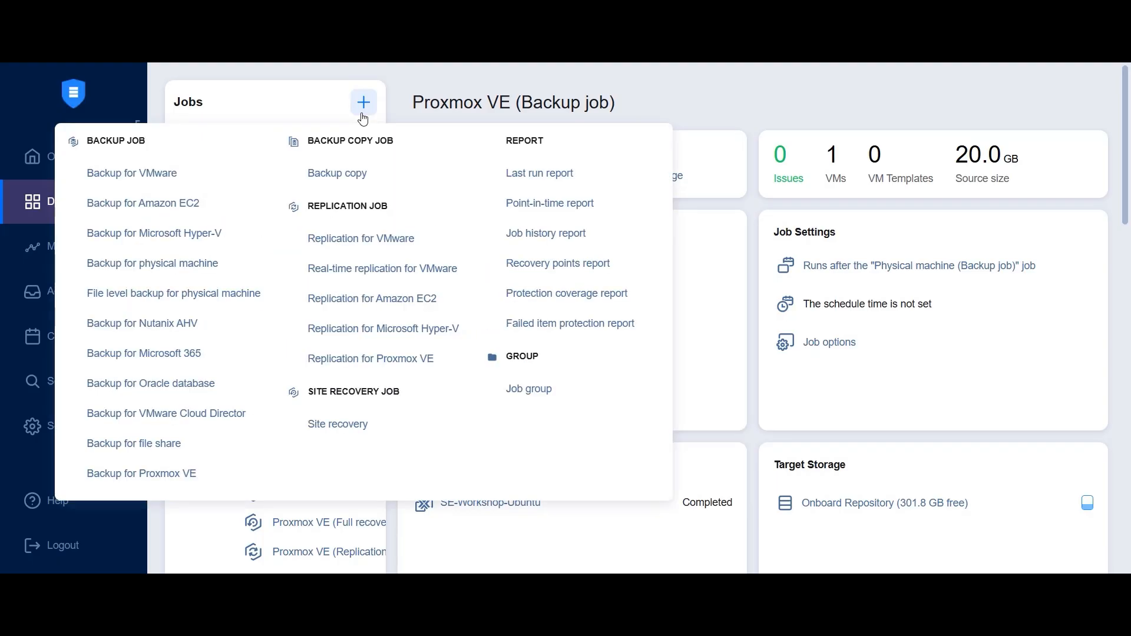
pyautogui.click(332, 180)
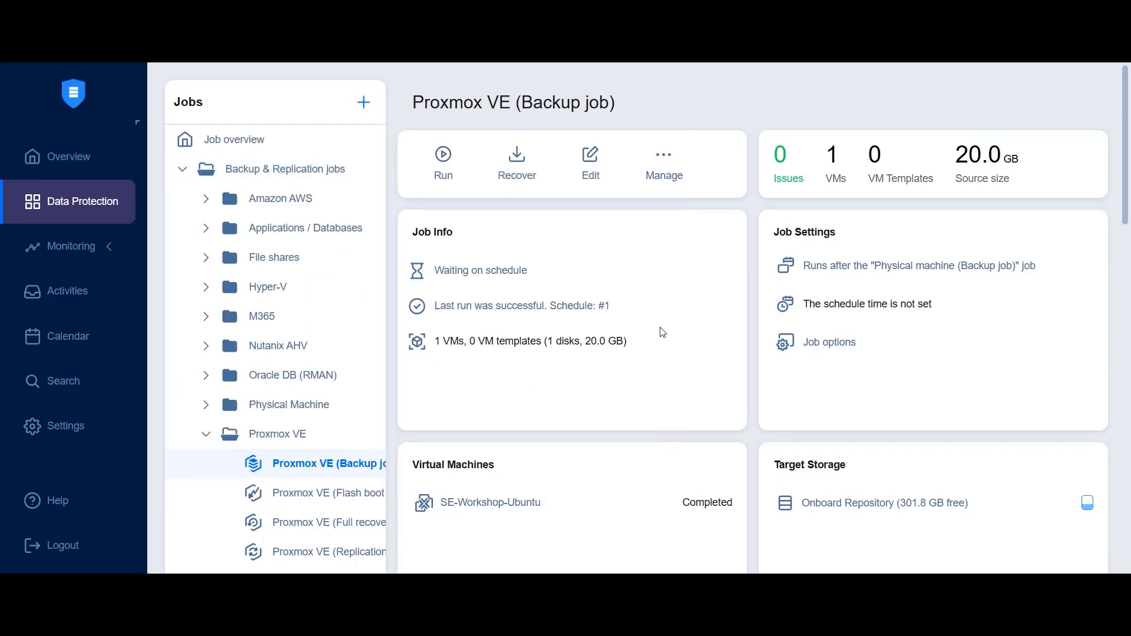
pyautogui.scroll(-10, 394, 318)
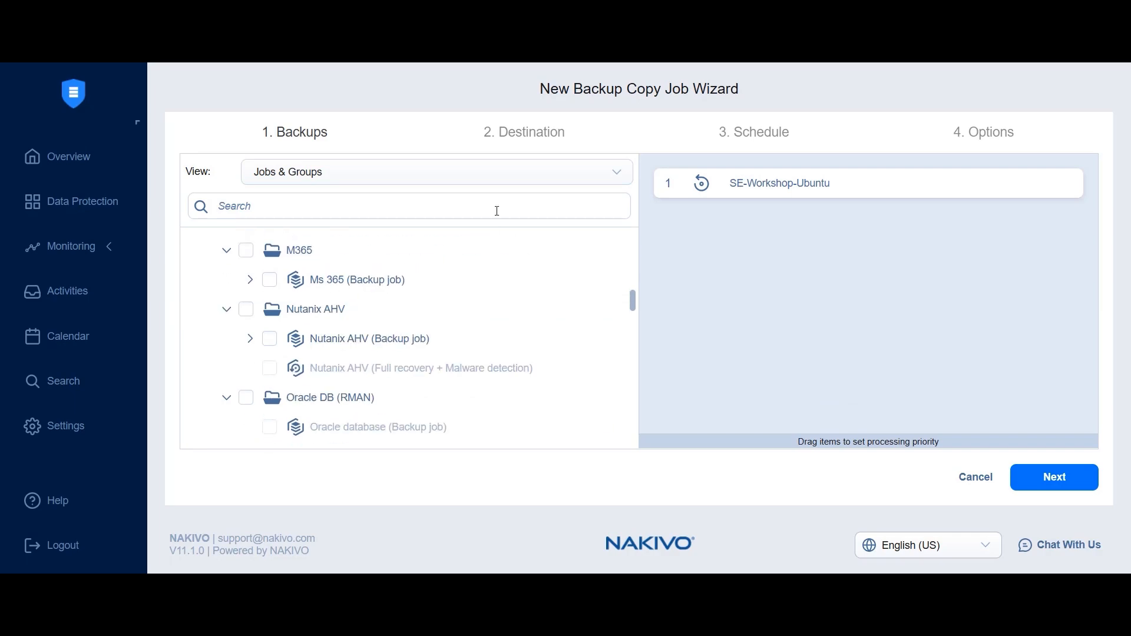
pyautogui.scroll(-5, 404, 307)
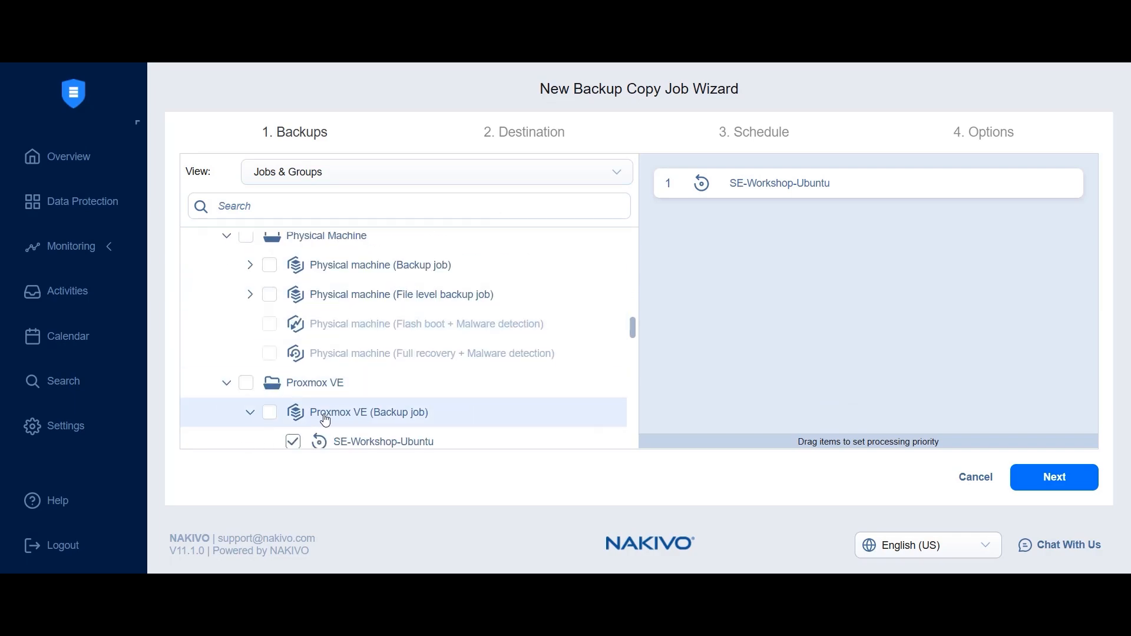
pyautogui.scroll(-3, 377, 427)
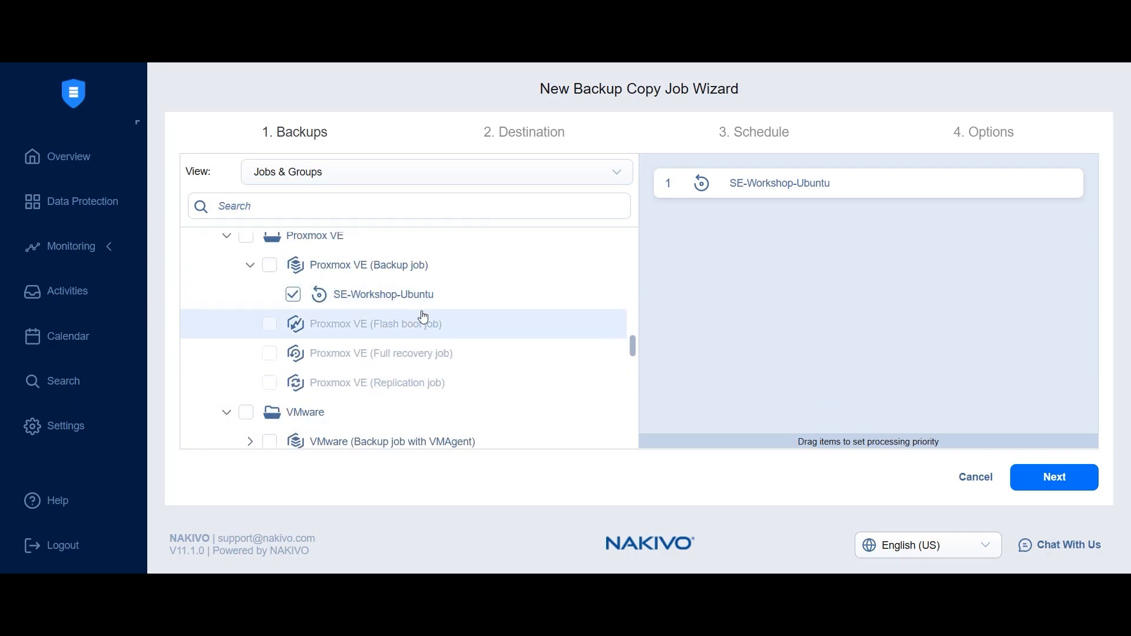
pyautogui.click(1050, 485)
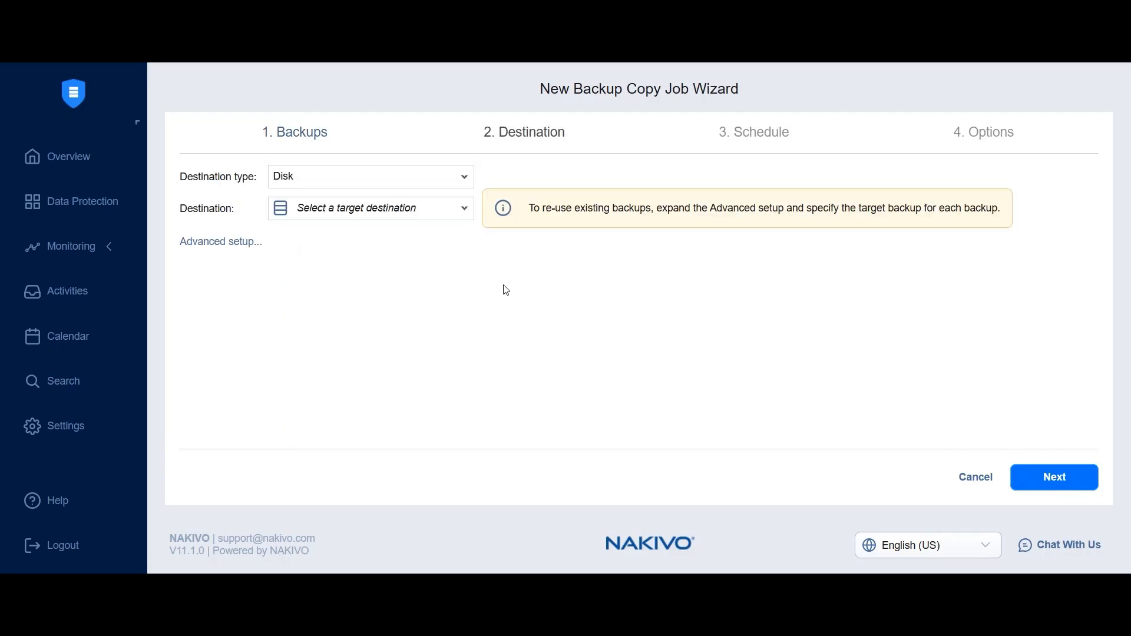
# Step: Set the destination type to Tape with Media pool as the target destination, and proceed to the schedule settings
pyautogui.click(297, 186)
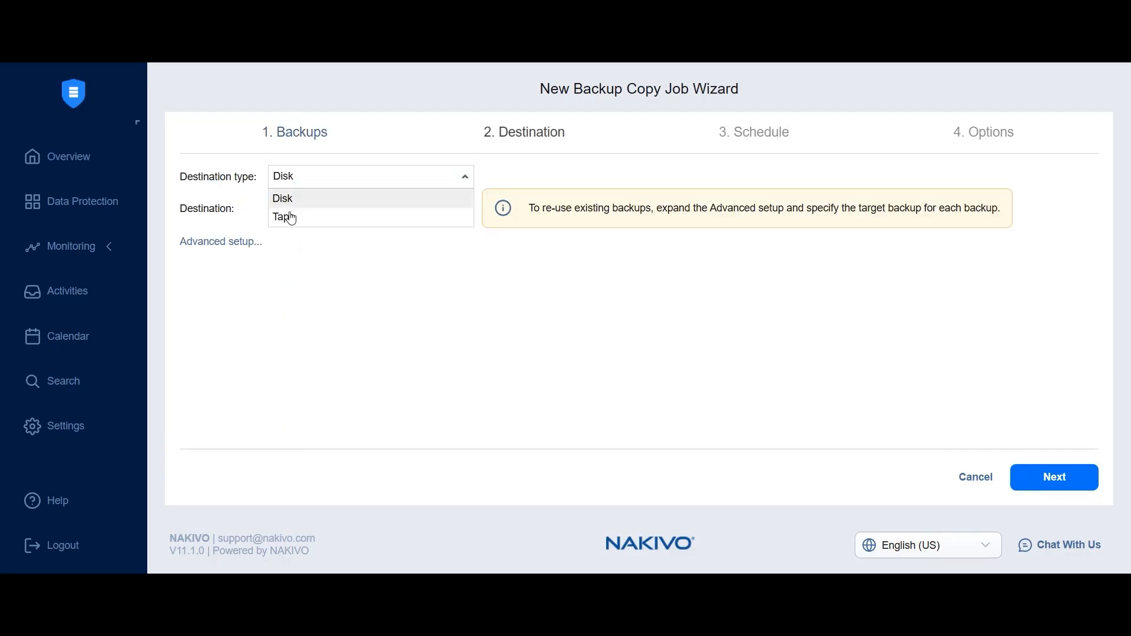
pyautogui.click(285, 219)
pyautogui.click(365, 208)
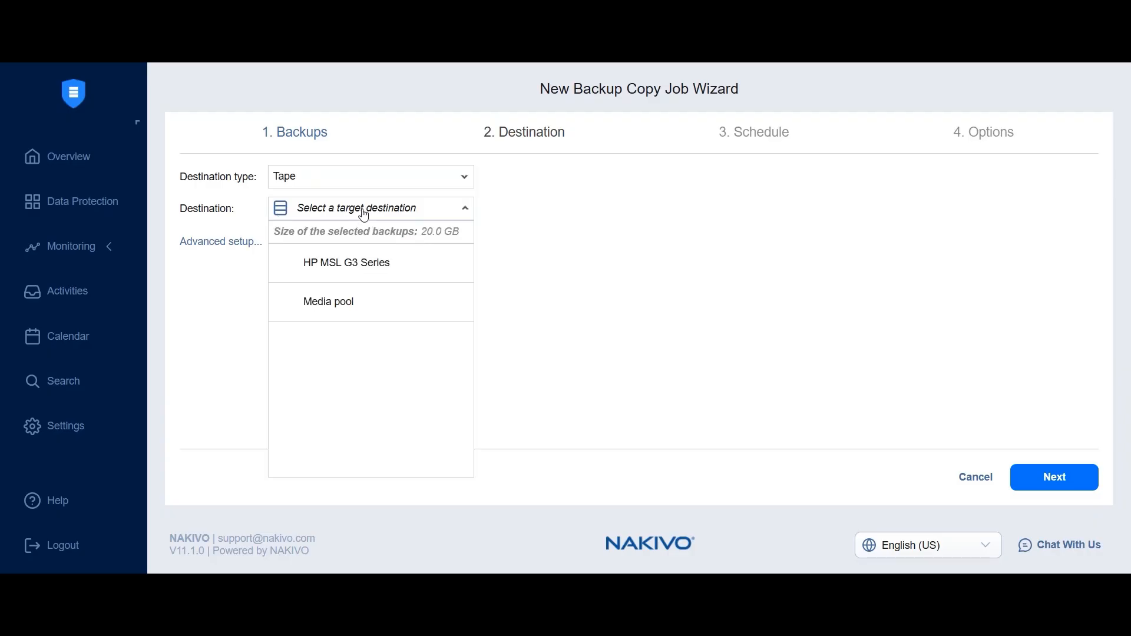
pyautogui.click(307, 297)
pyautogui.click(1071, 490)
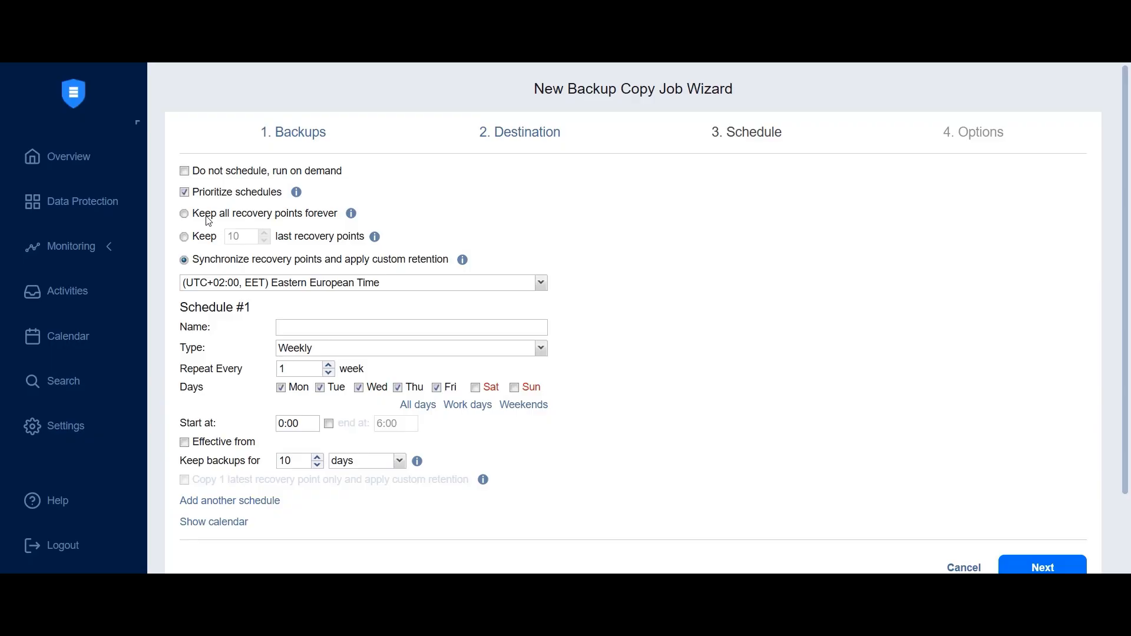
# Step: Try the retention options for keeping all recovery points forever, keeping the 5 last ones, and synchronizing with custom retention
pyautogui.click(208, 220)
pyautogui.click(204, 237)
pyautogui.doubleClick(230, 236)
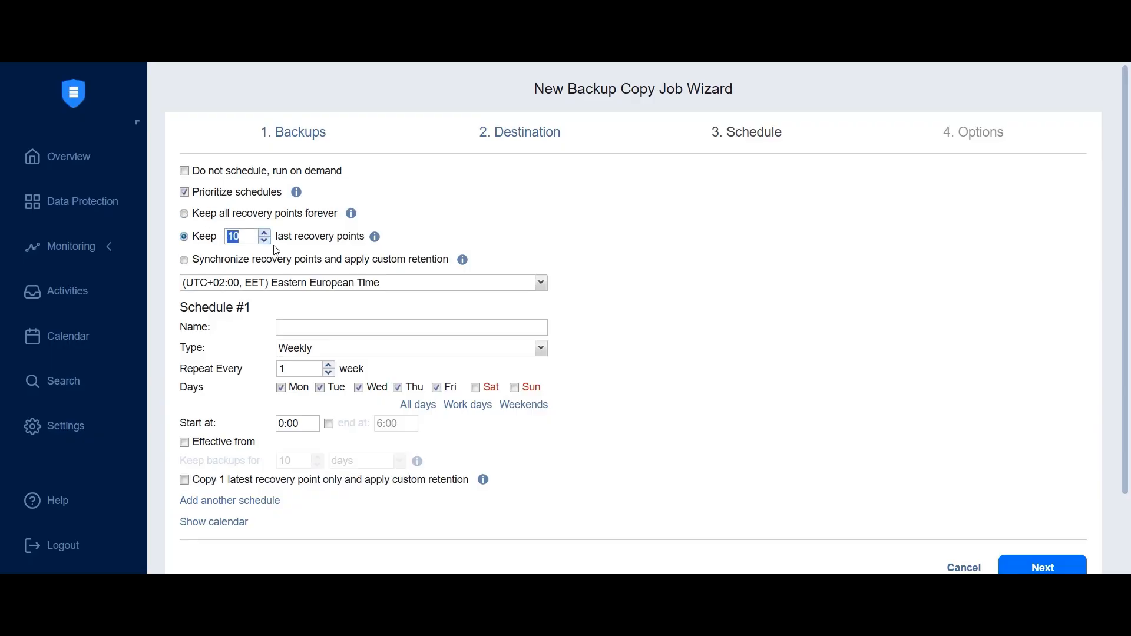
pyautogui.write('5')
pyautogui.click(247, 263)
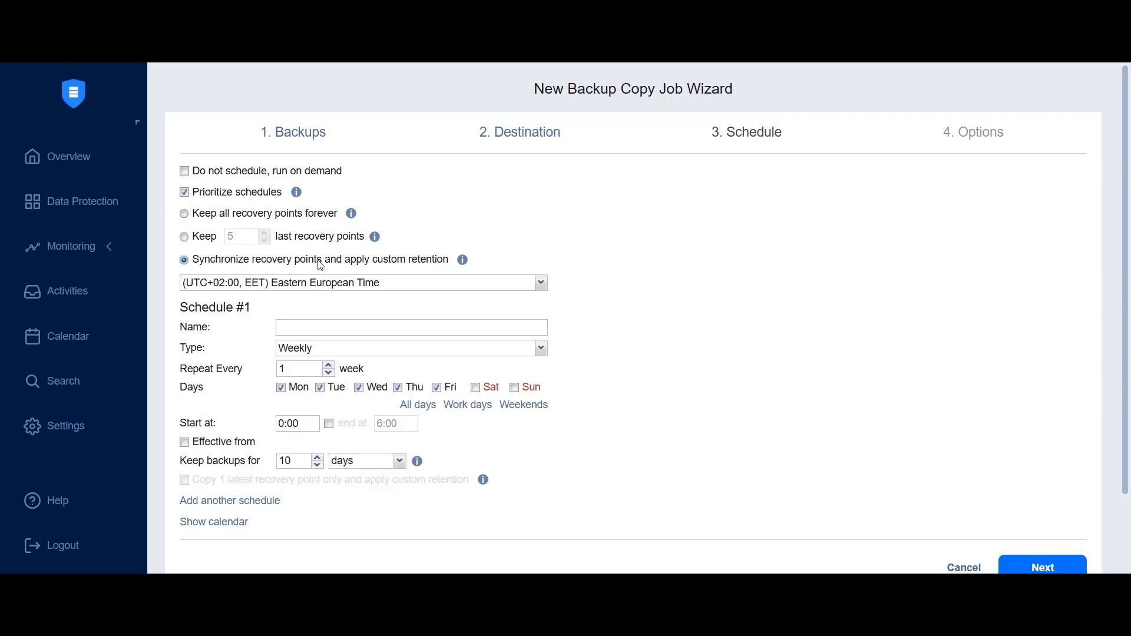
# Step: Set the retention to keep the 1 last recovery point
pyautogui.click(207, 241)
pyautogui.write('1')
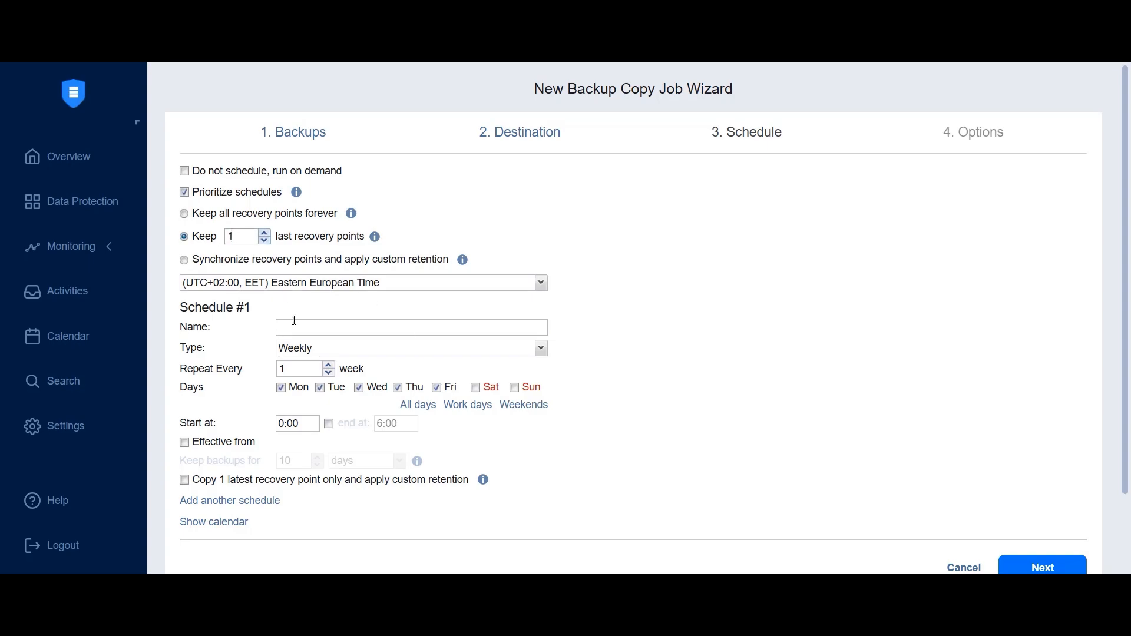
# Step: Try scheduling the copy job to run after another job, with Proxmox VE (Backup job) as the parent job
pyautogui.click(296, 353)
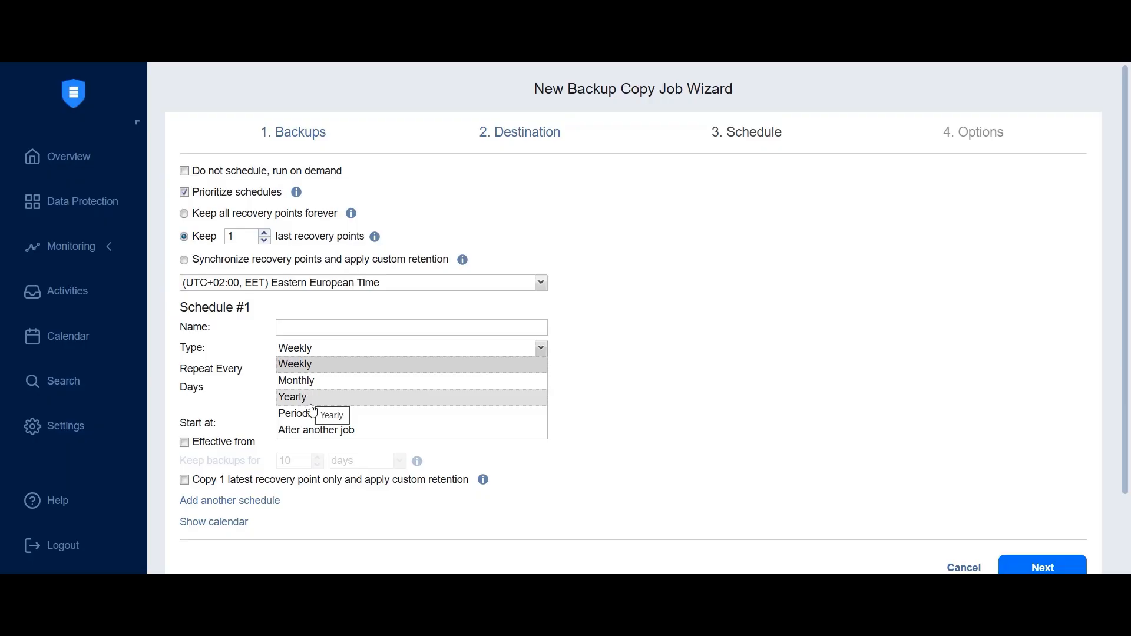
pyautogui.click(321, 431)
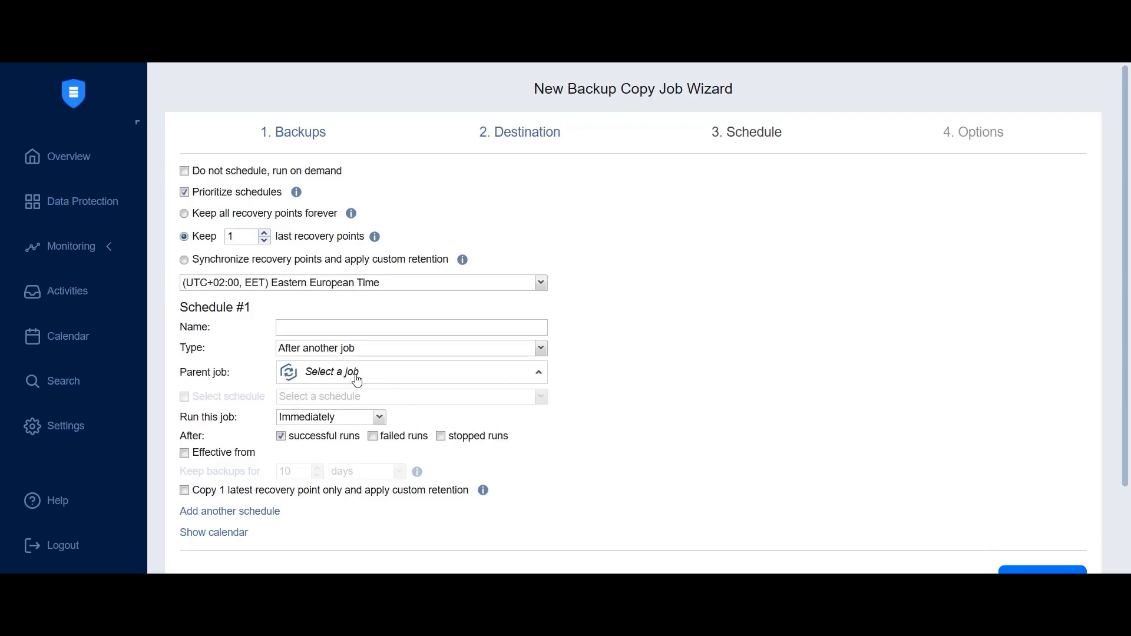
pyautogui.click(325, 380)
pyautogui.scroll(-4, 460, 246)
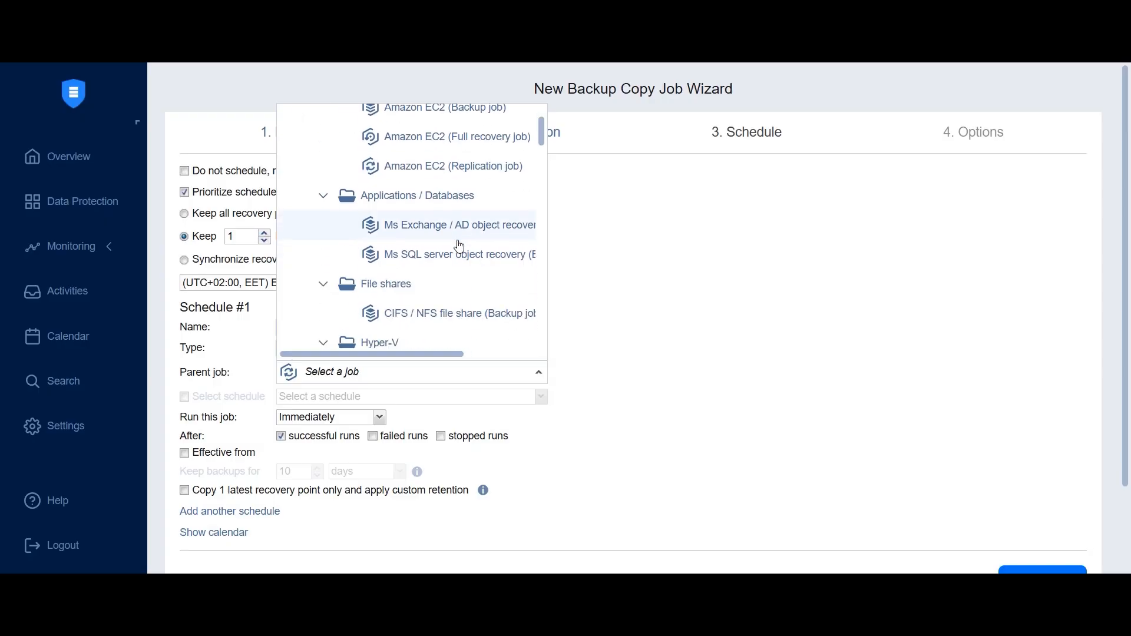
pyautogui.scroll(-8, 459, 246)
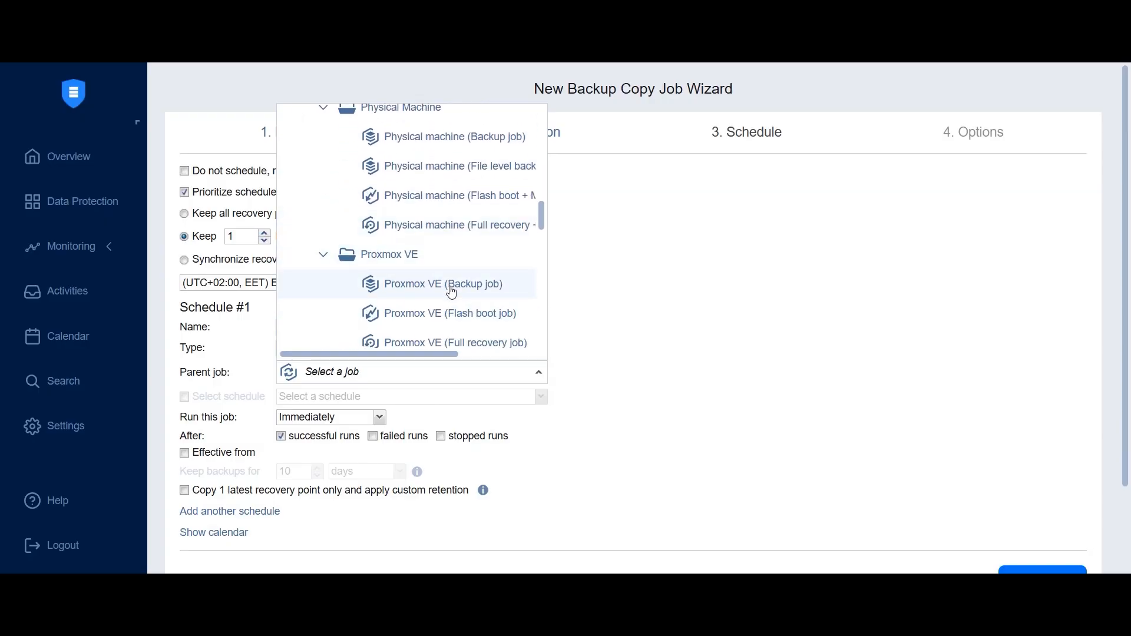
pyautogui.click(451, 285)
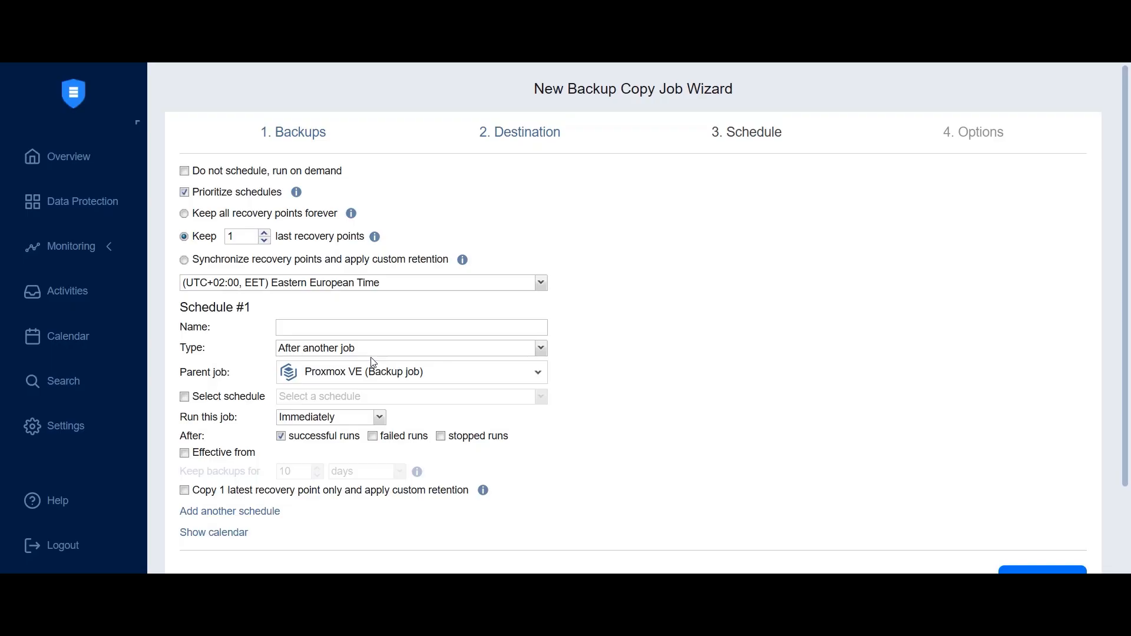
# Step: Set the schedule type to Weekly and proceed to the job options
pyautogui.click(333, 347)
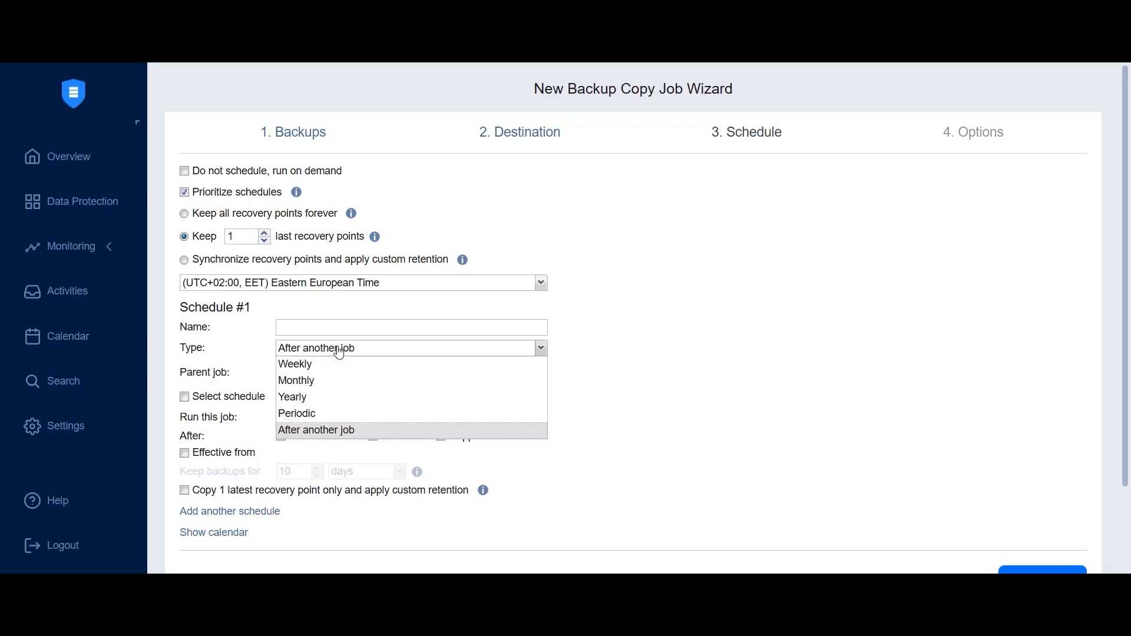
pyautogui.click(316, 362)
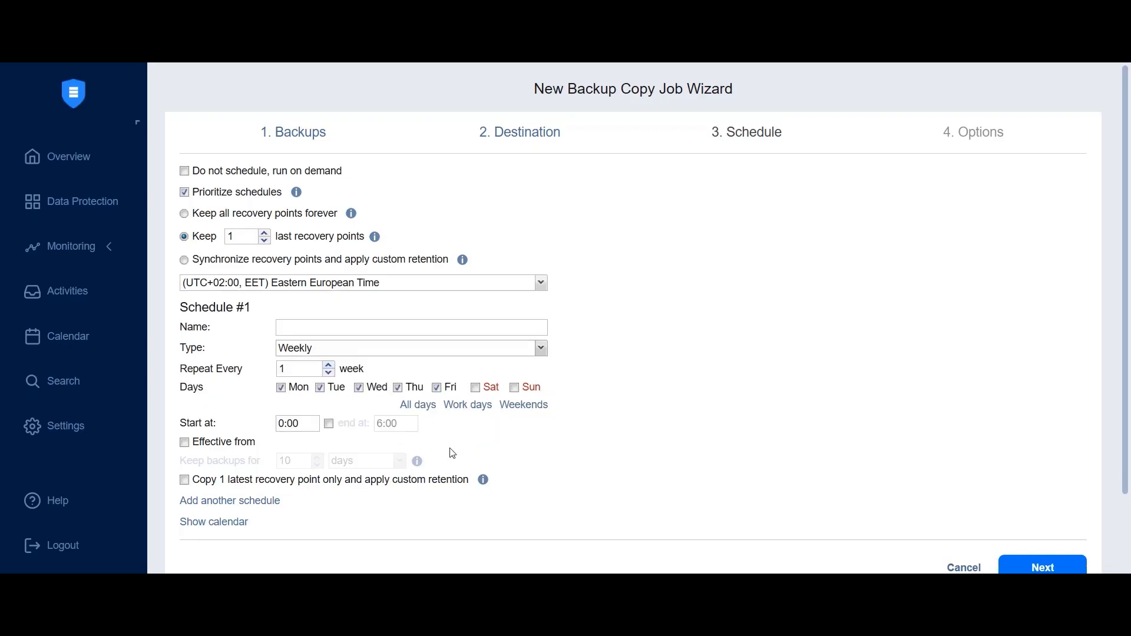
pyautogui.click(1044, 568)
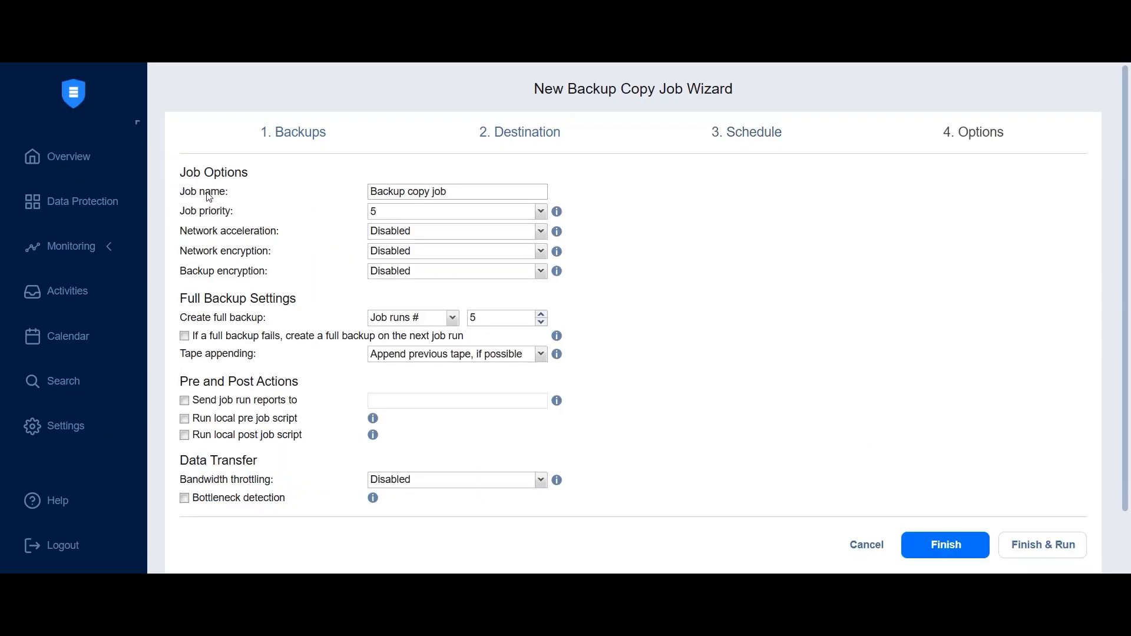
# Step: Name the job "Backup copy job for Proxmox VM to Tape" and have a full backup created every Friday
pyautogui.click(463, 194)
pyautogui.write('for Proxmox VM to Tape')
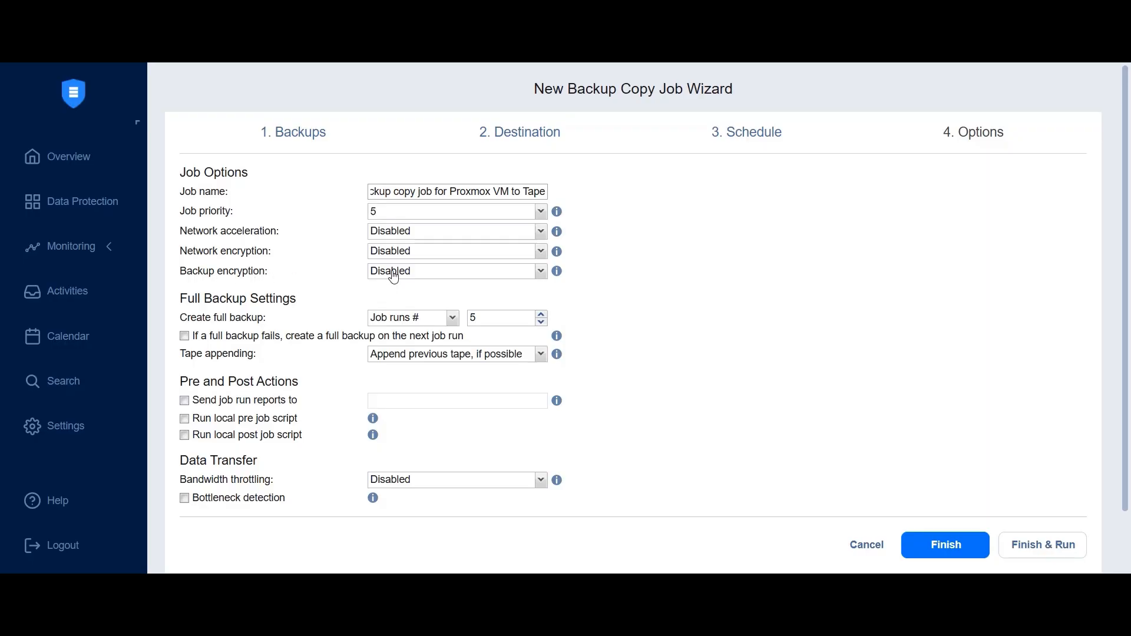
pyautogui.click(406, 319)
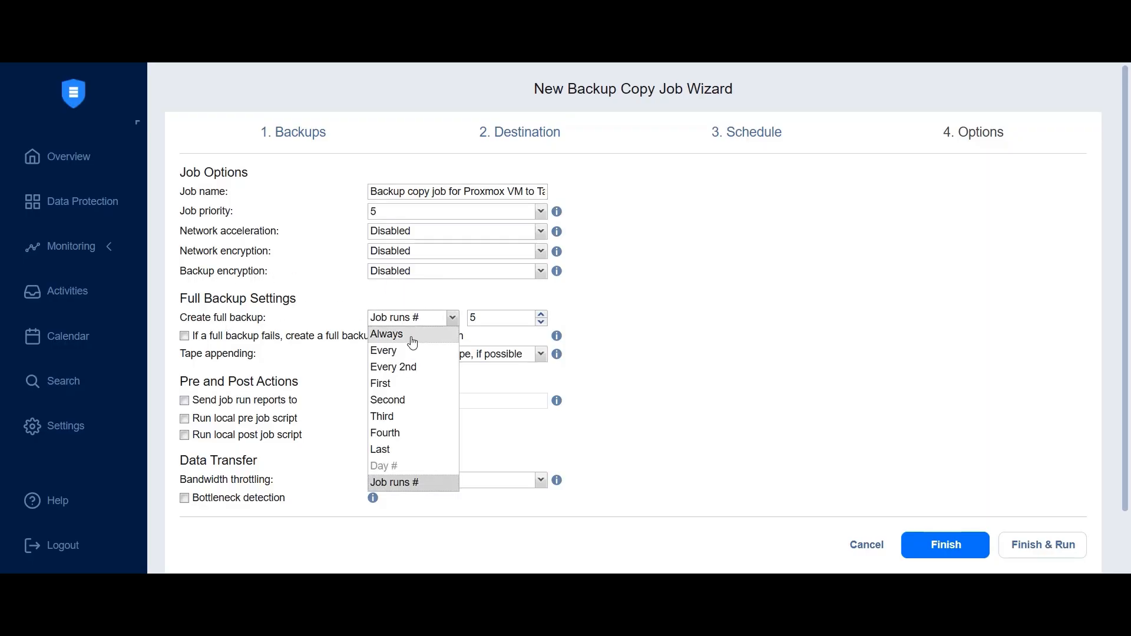
pyautogui.click(395, 336)
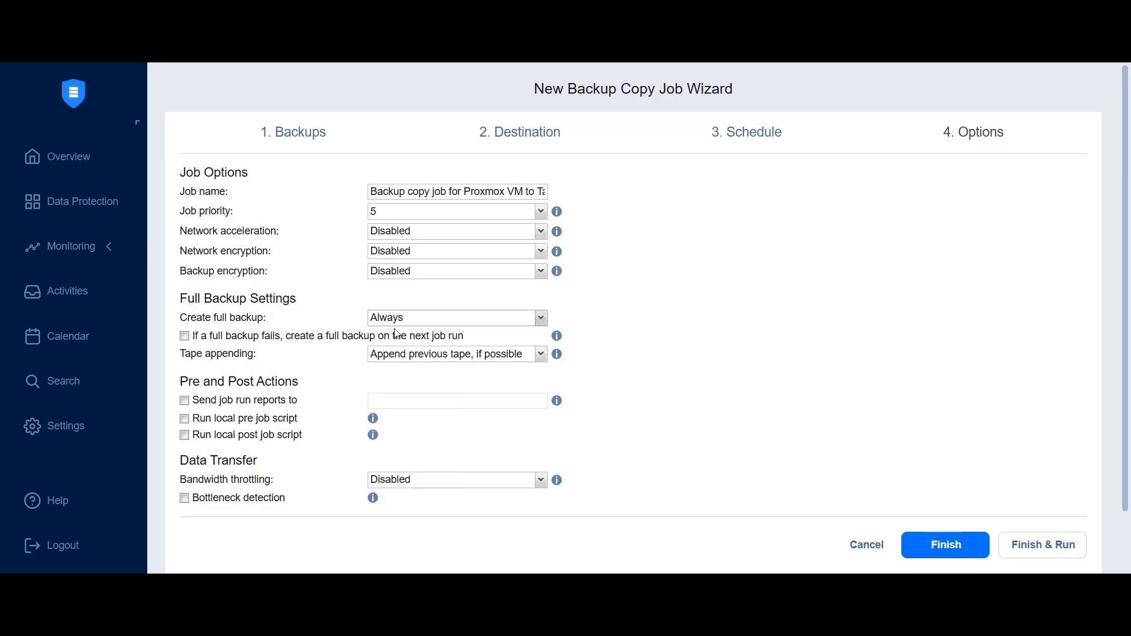
pyautogui.click(394, 318)
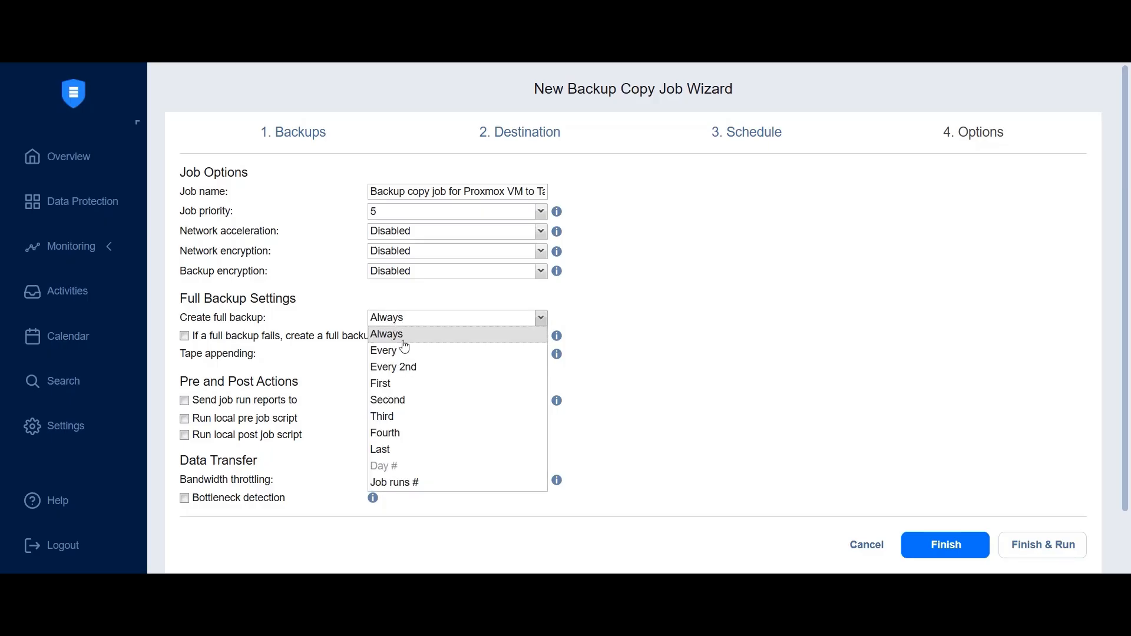
pyautogui.click(433, 353)
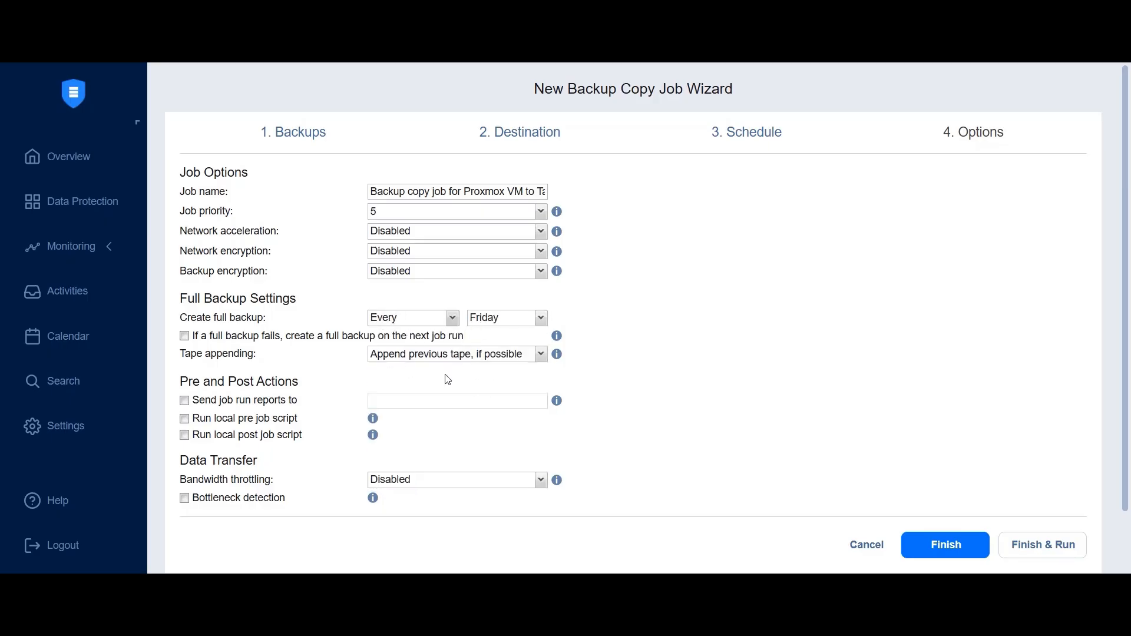
# Step: Finish the wizard to save the backup copy job without running it
pyautogui.click(225, 407)
pyautogui.click(248, 406)
pyautogui.click(954, 547)
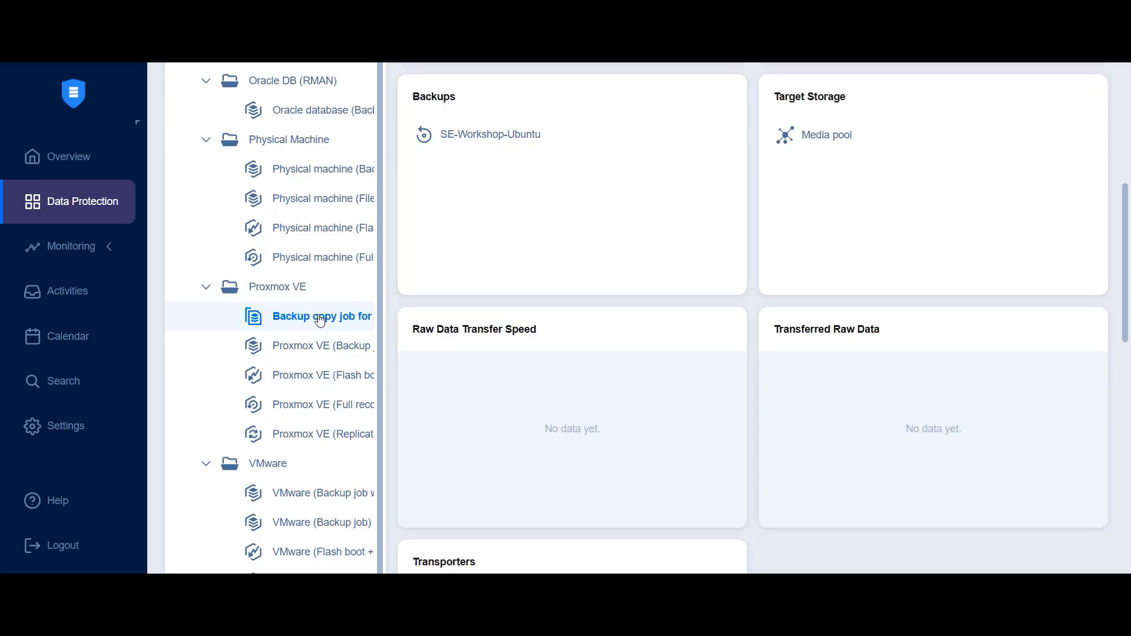
# Step: Run the new tape backup copy job for all backups using its weekly schedule
pyautogui.scroll(6, 613, 185)
pyautogui.click(439, 156)
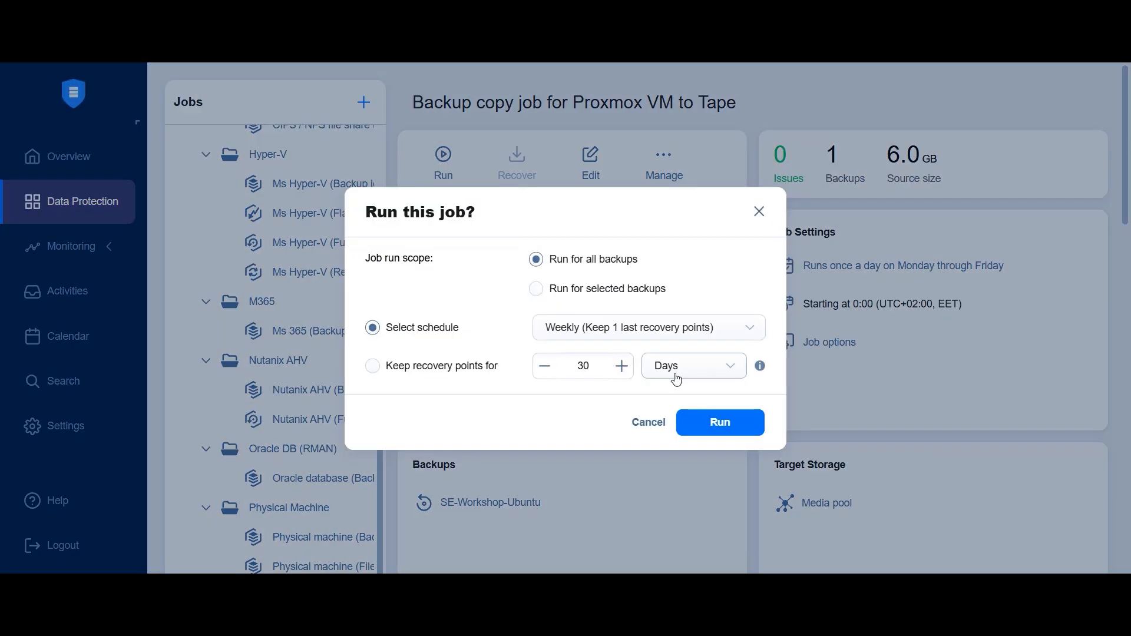
pyautogui.click(713, 426)
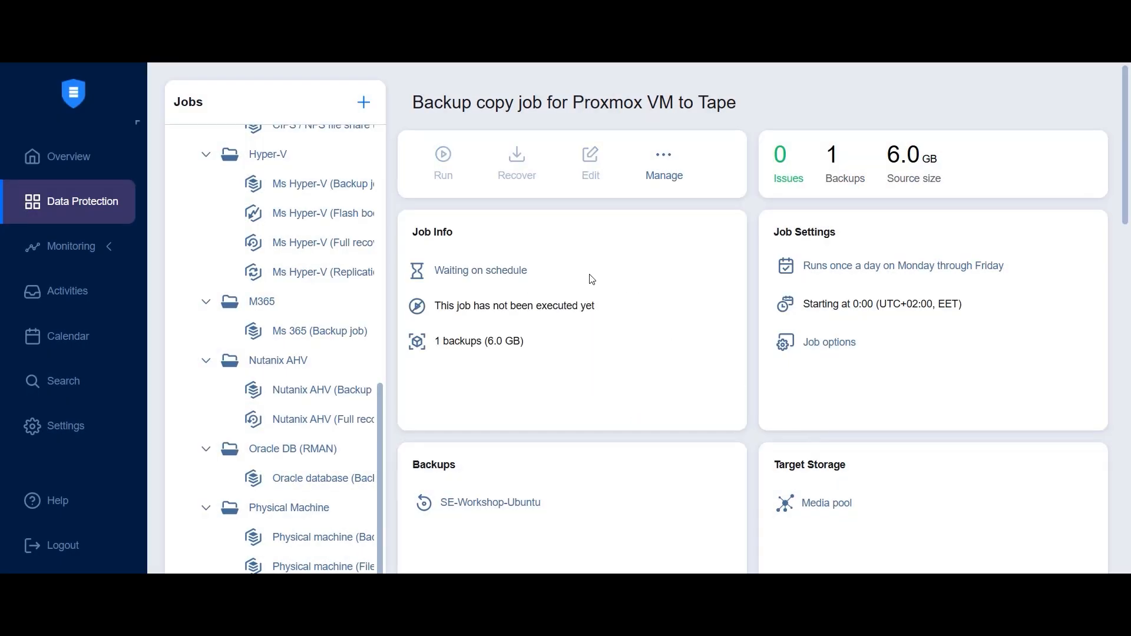
# Step: Examine the running job's backup progress, data transfer speed, transferred data, transporters and events until it completes
pyautogui.scroll(-9, 592, 279)
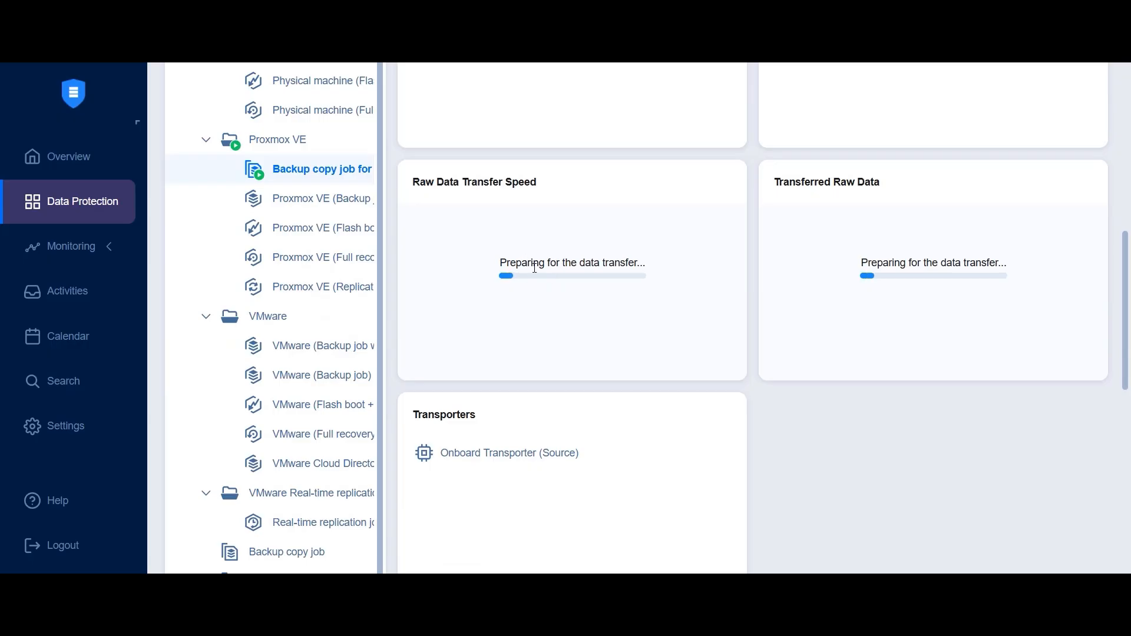
pyautogui.scroll(-3, 881, 280)
pyautogui.scroll(5, 880, 289)
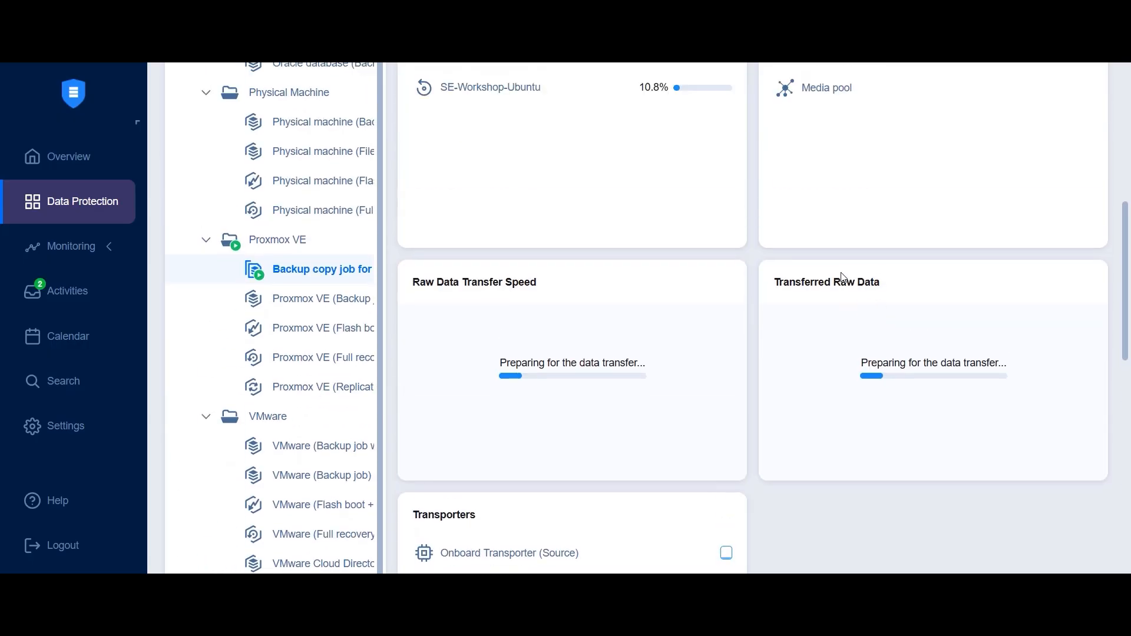
pyautogui.moveTo(528, 138)
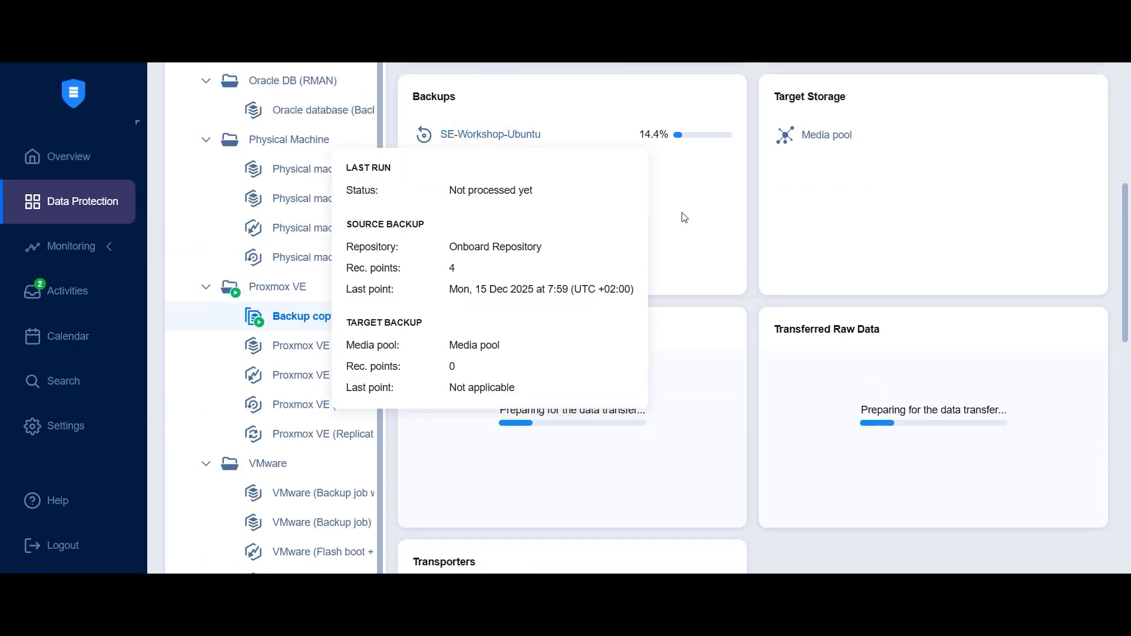
pyautogui.scroll(-3, 677, 258)
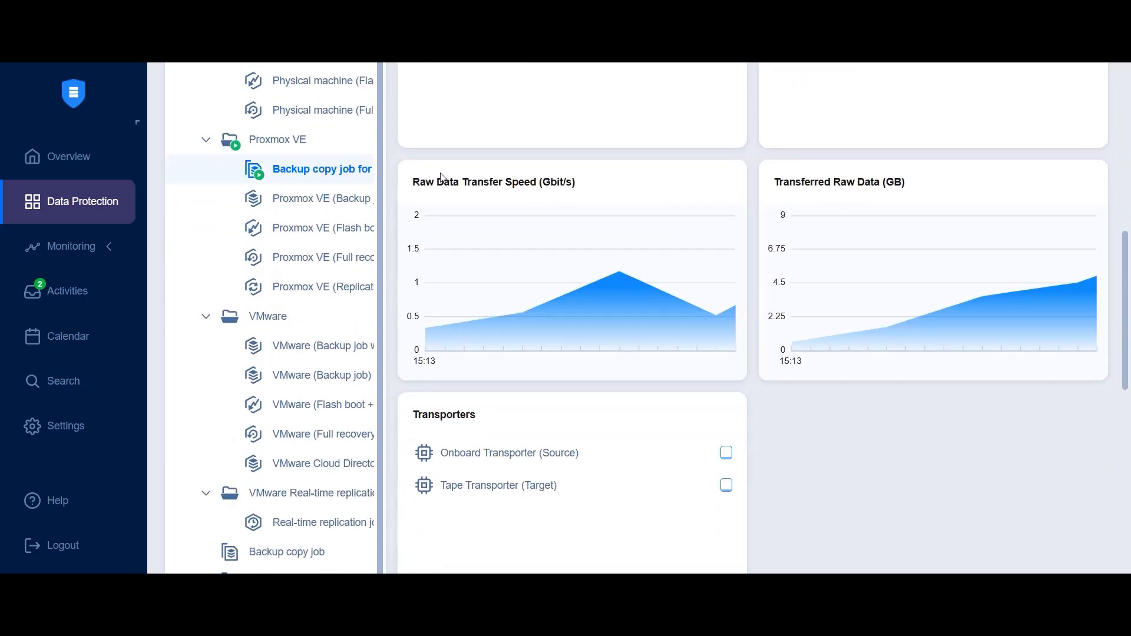
pyautogui.scroll(-5, 844, 224)
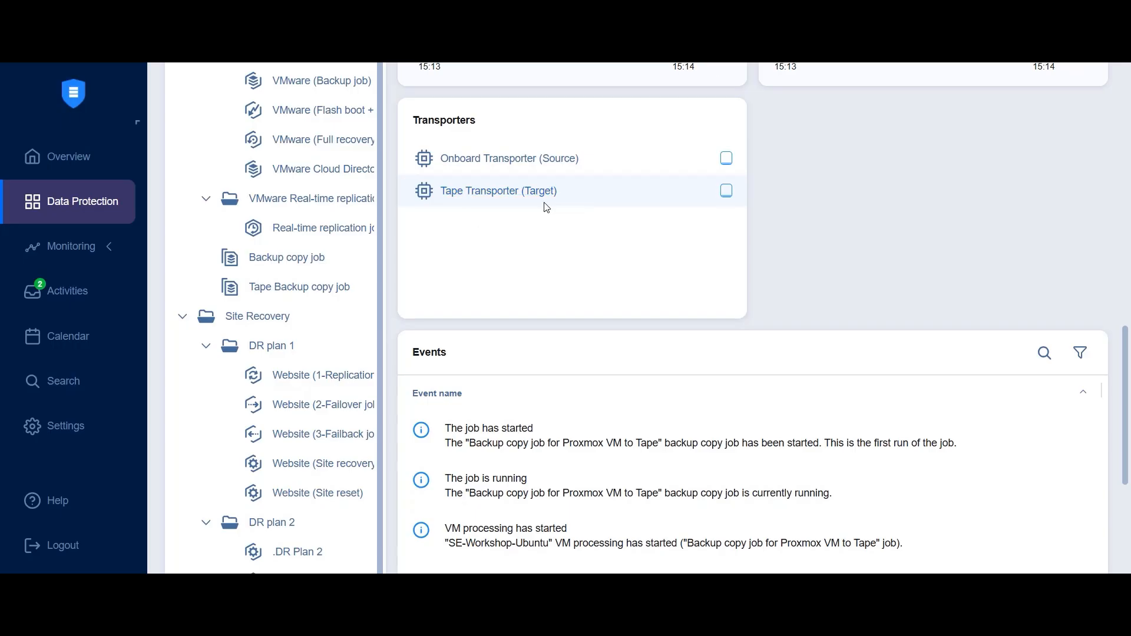
pyautogui.scroll(5, 686, 278)
pyautogui.scroll(-6, 686, 279)
pyautogui.scroll(11, 665, 385)
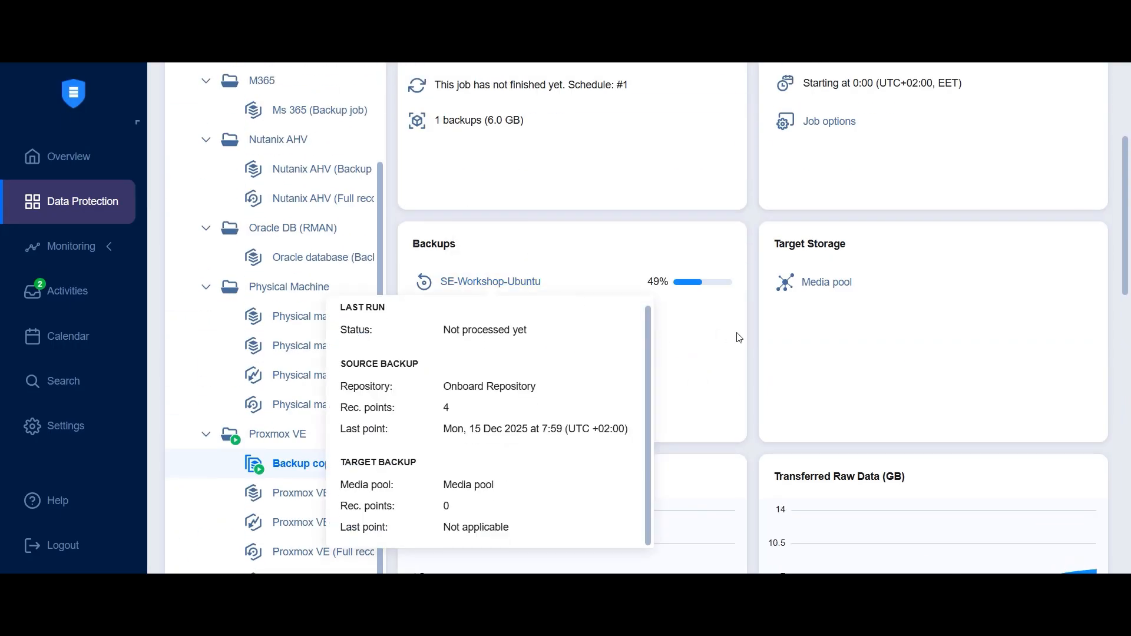
pyautogui.scroll(-1, 730, 341)
pyautogui.scroll(5, 813, 560)
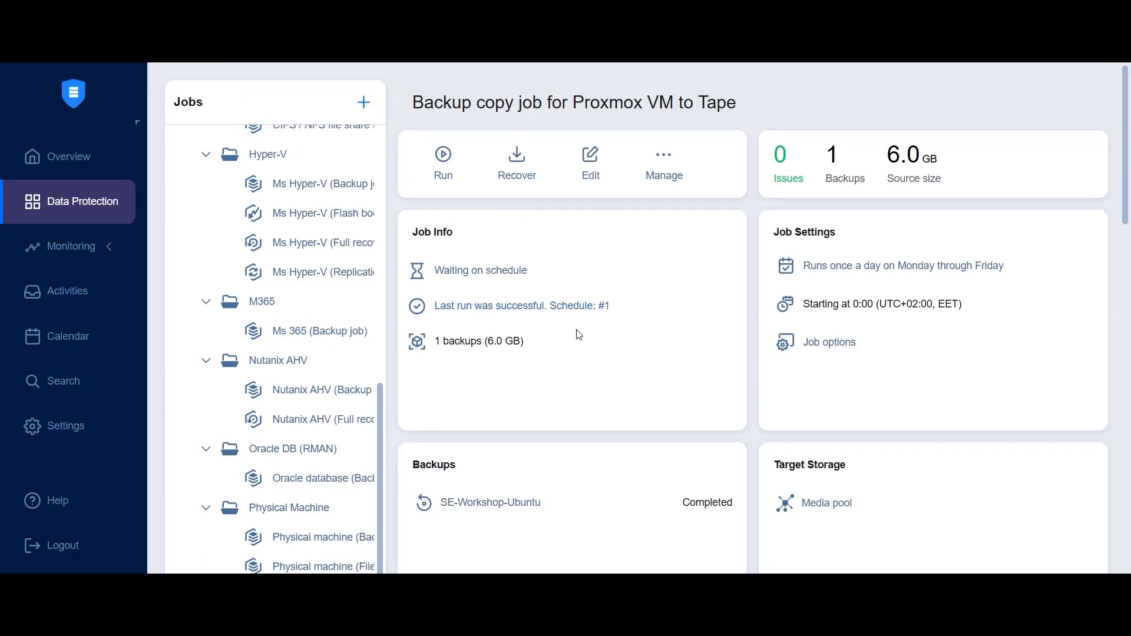
# Step: Start a full recovery from tape for Proxmox VE from the backup copy job, keeping SE-Workshop-Ubuntu at its latest recovery point
pyautogui.scroll(-5, 265, 471)
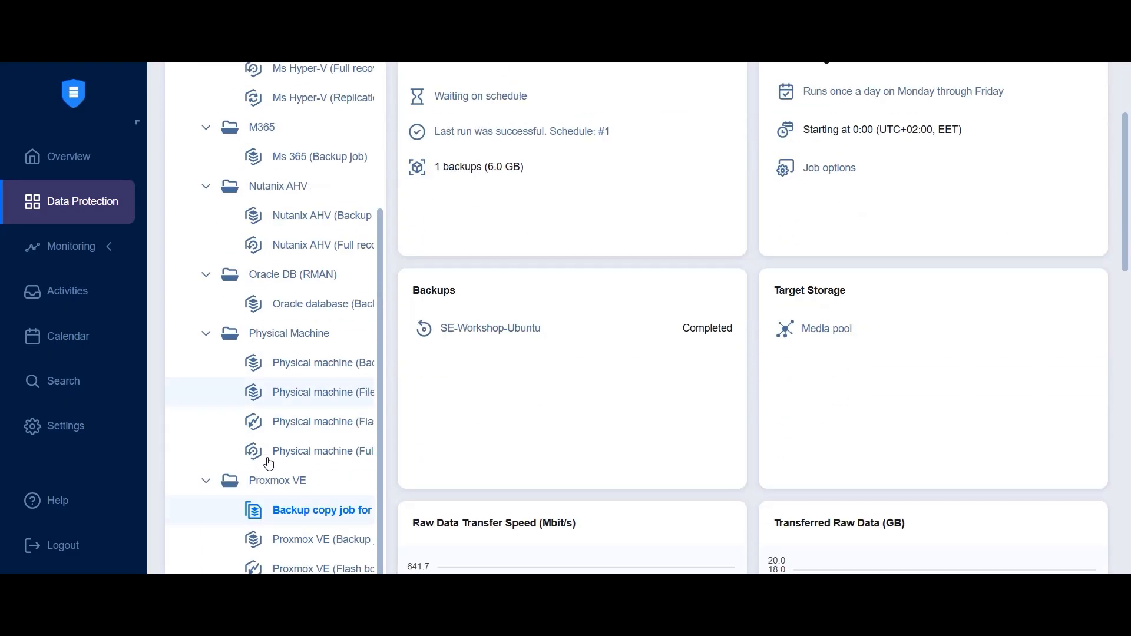
pyautogui.scroll(5, 569, 262)
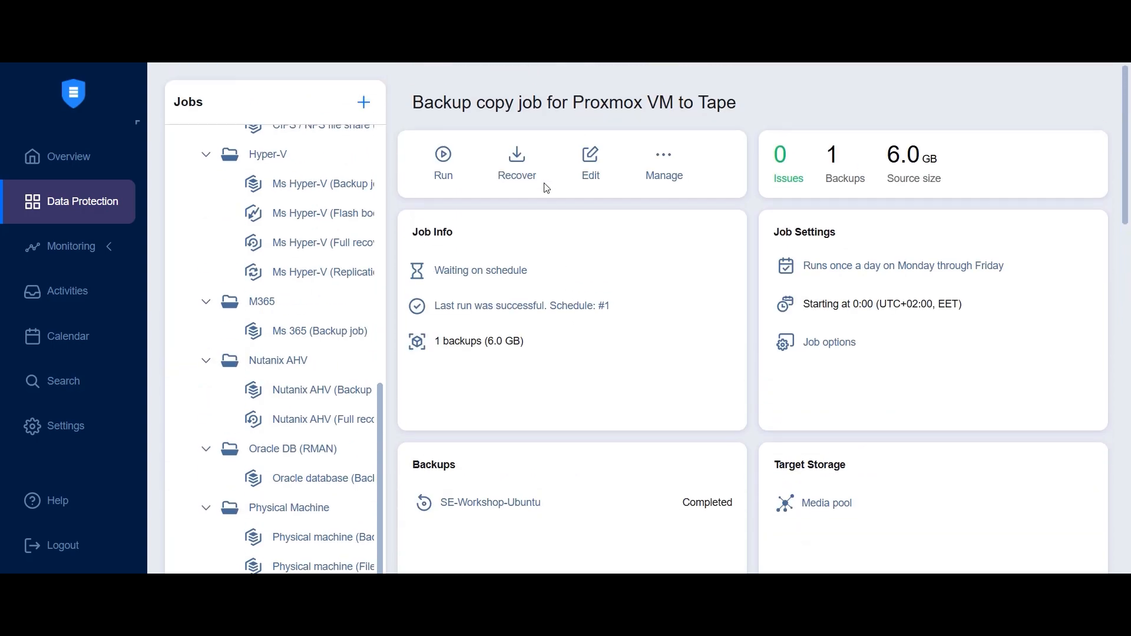
pyautogui.click(515, 176)
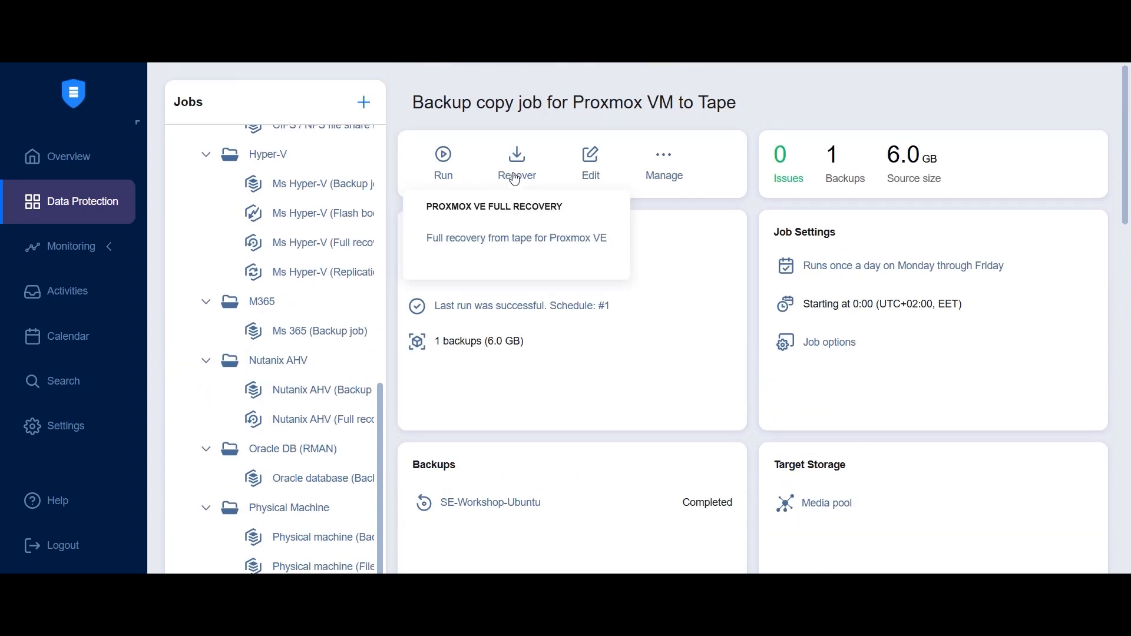
pyautogui.click(495, 248)
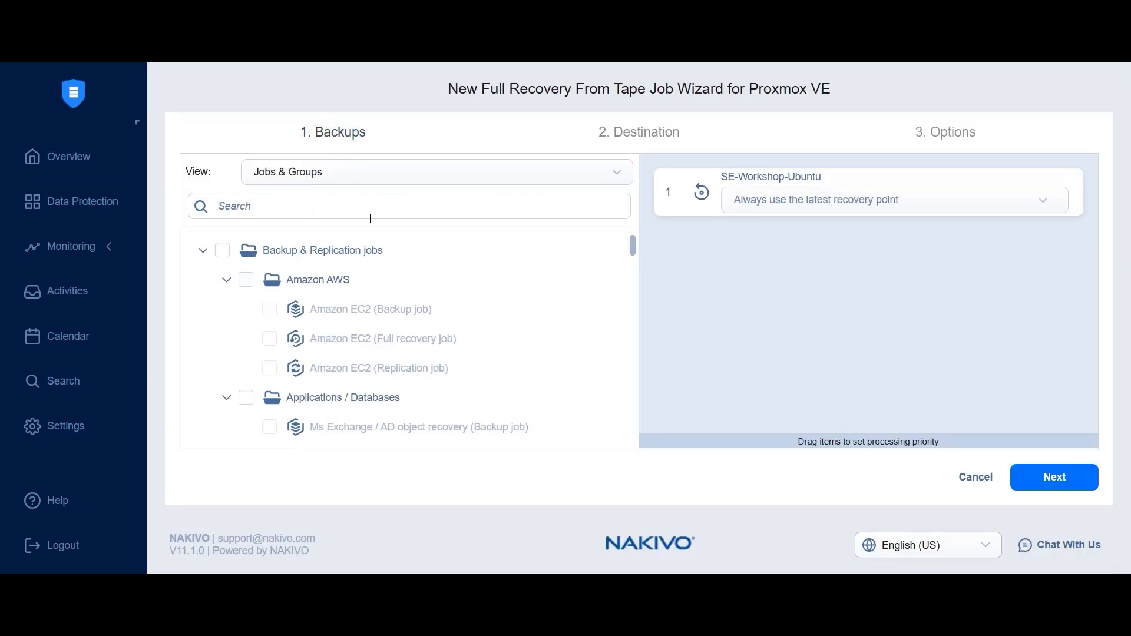
pyautogui.scroll(-3, 372, 328)
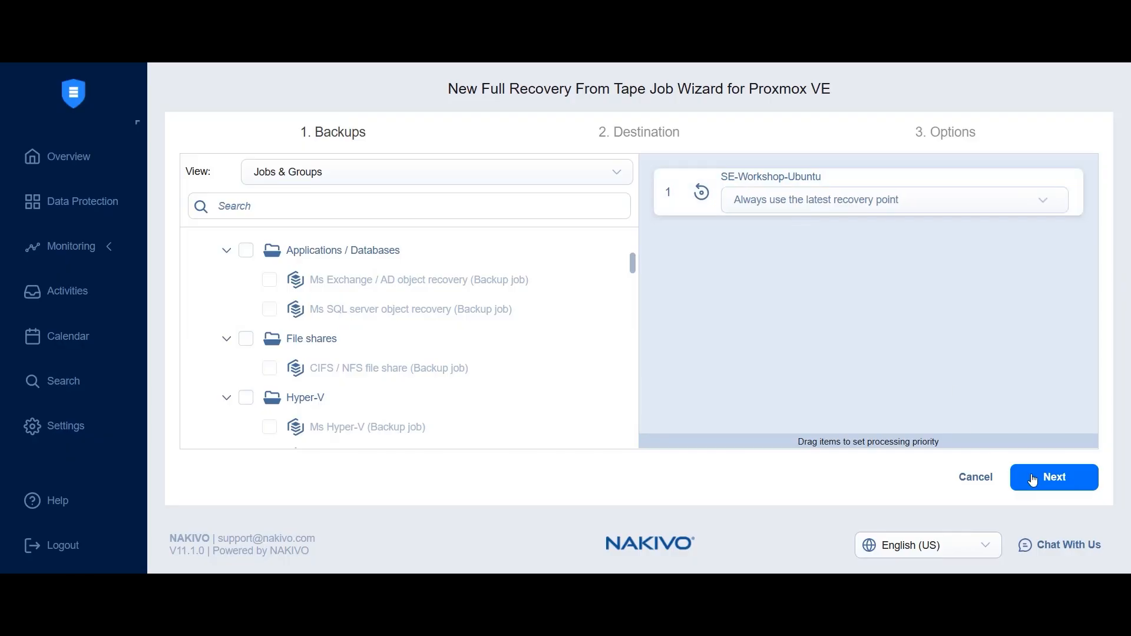
pyautogui.click(1035, 480)
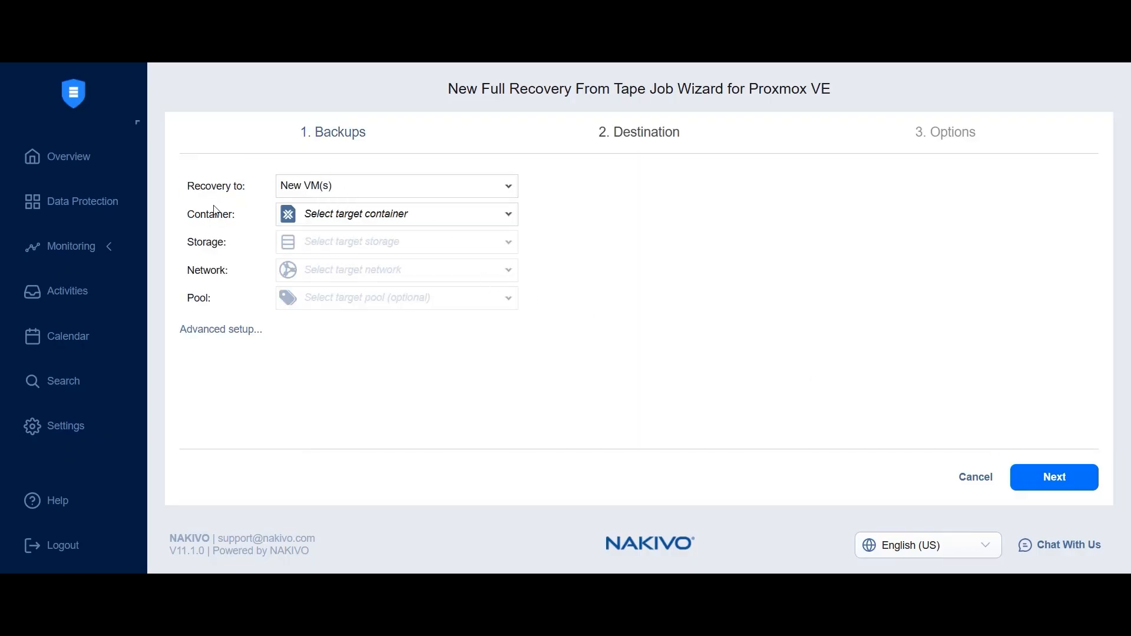
# Step: Set the recovery destination to New VM(s) in the Proxmox VE container on the local-lvm storage
pyautogui.click(309, 193)
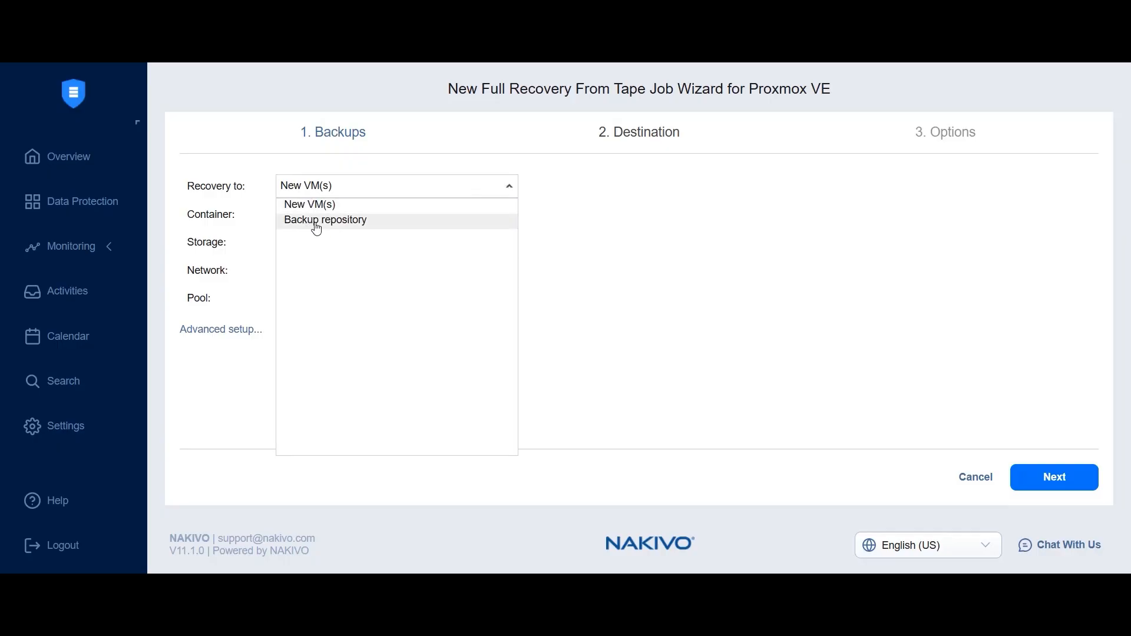
pyautogui.click(325, 205)
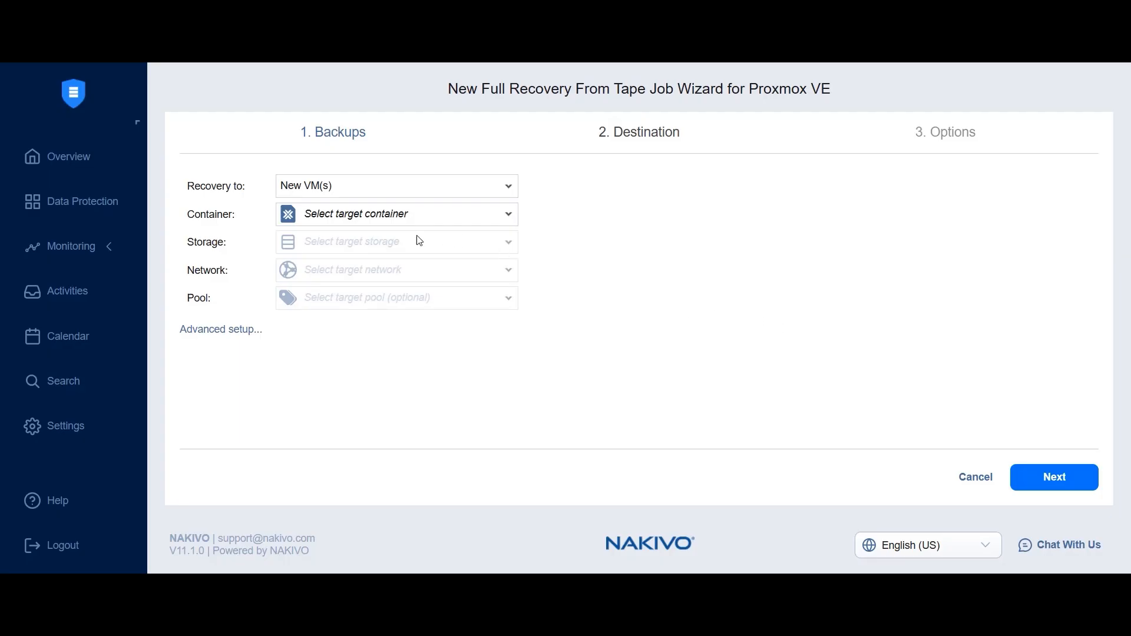
pyautogui.click(341, 220)
pyautogui.click(324, 271)
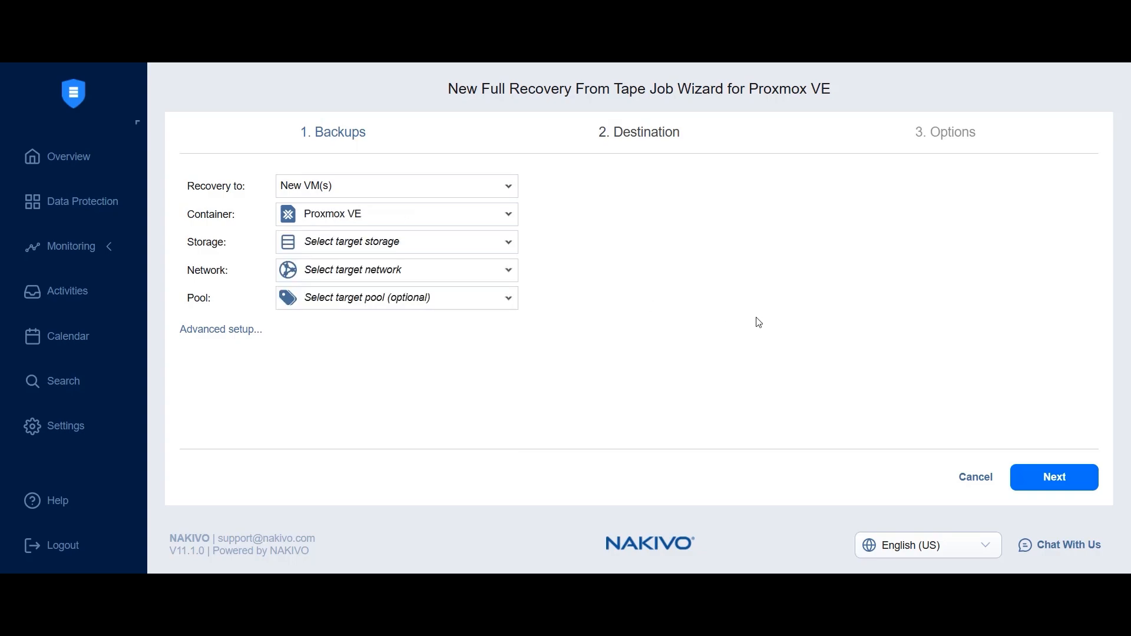
pyautogui.click(369, 244)
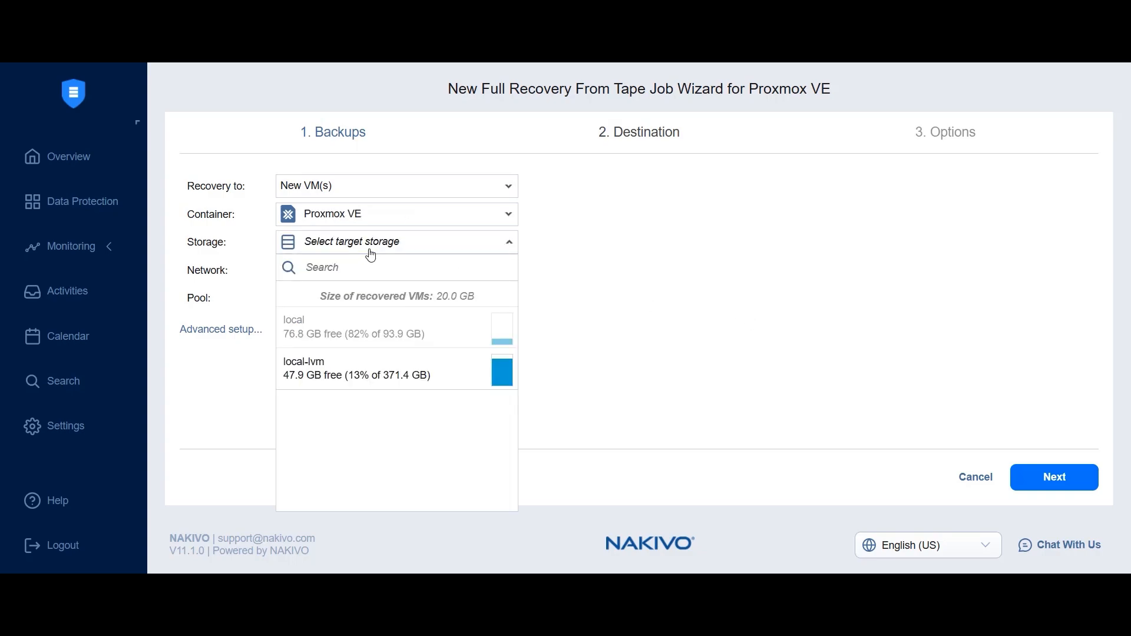
pyautogui.click(319, 378)
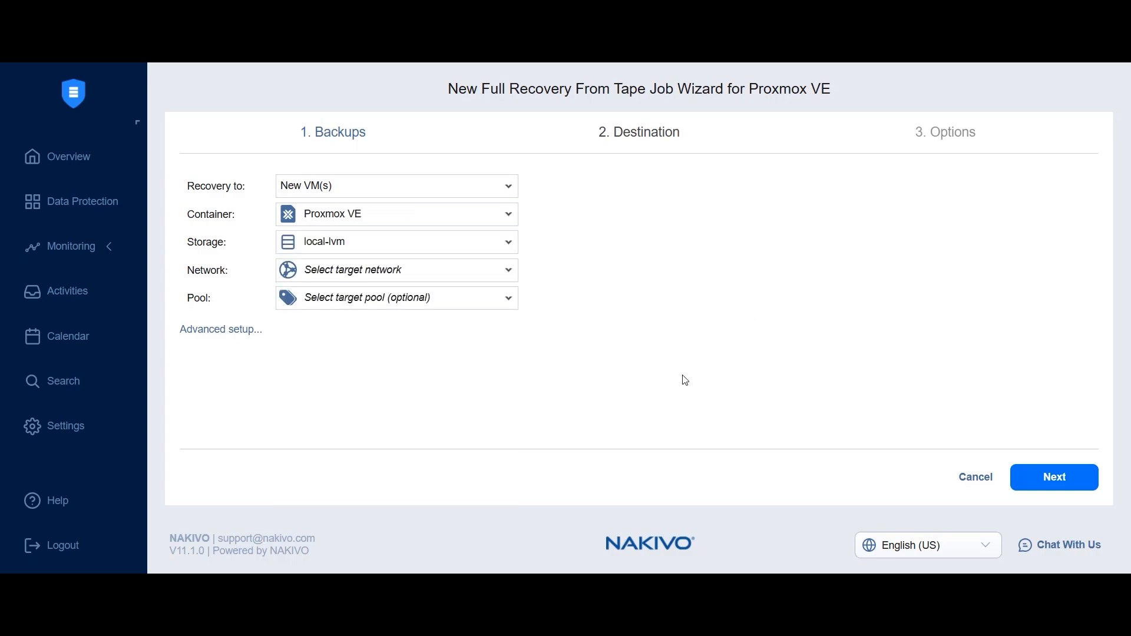
# Step: Leave the recovered VM unconnected to any virtual network, select no pool, and proceed to the job options
pyautogui.click(324, 282)
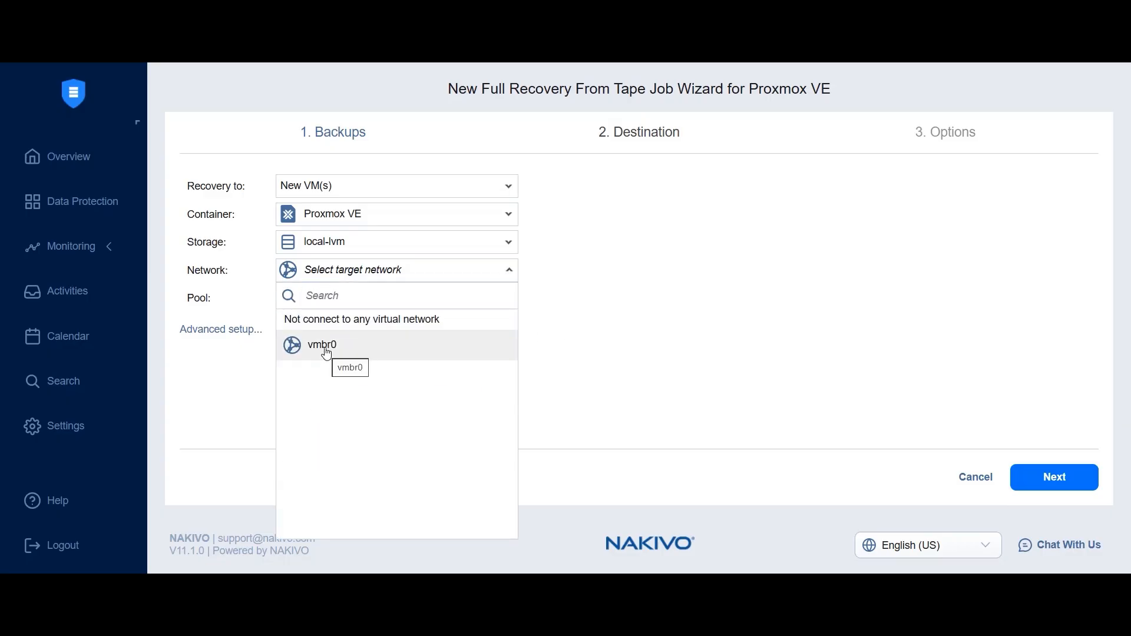
pyautogui.click(344, 320)
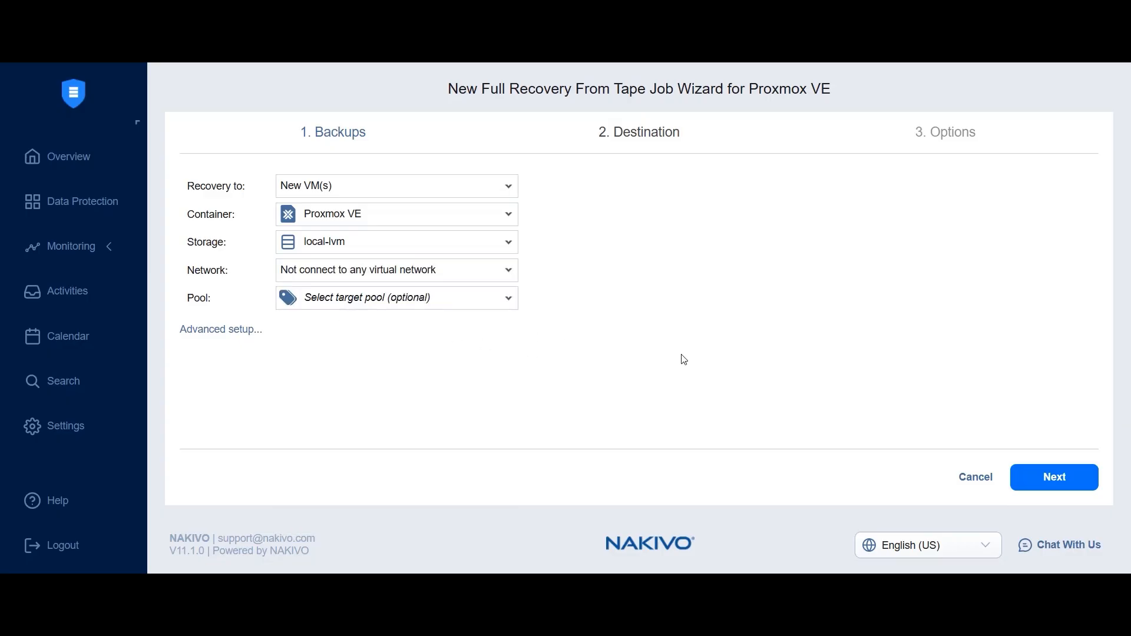
pyautogui.click(359, 303)
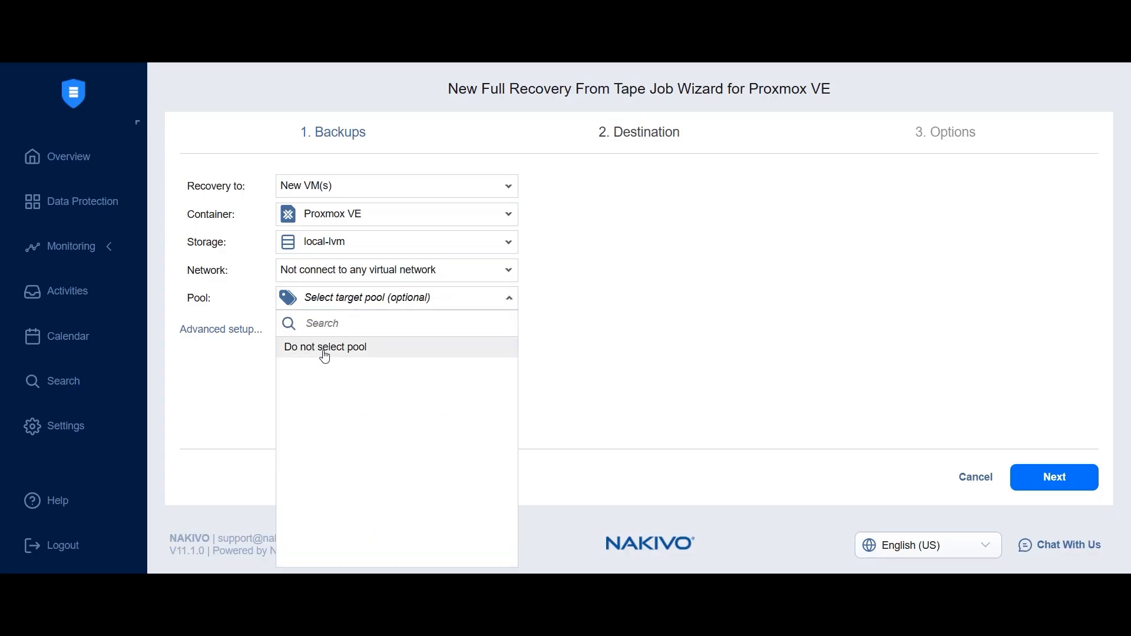
pyautogui.click(356, 353)
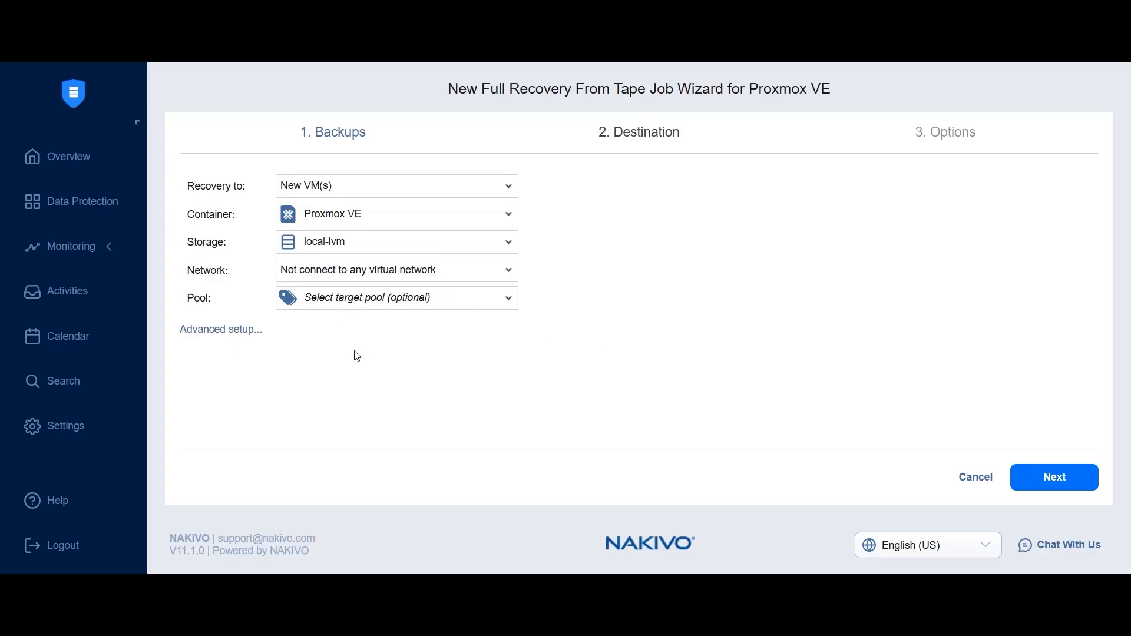
pyautogui.click(1061, 478)
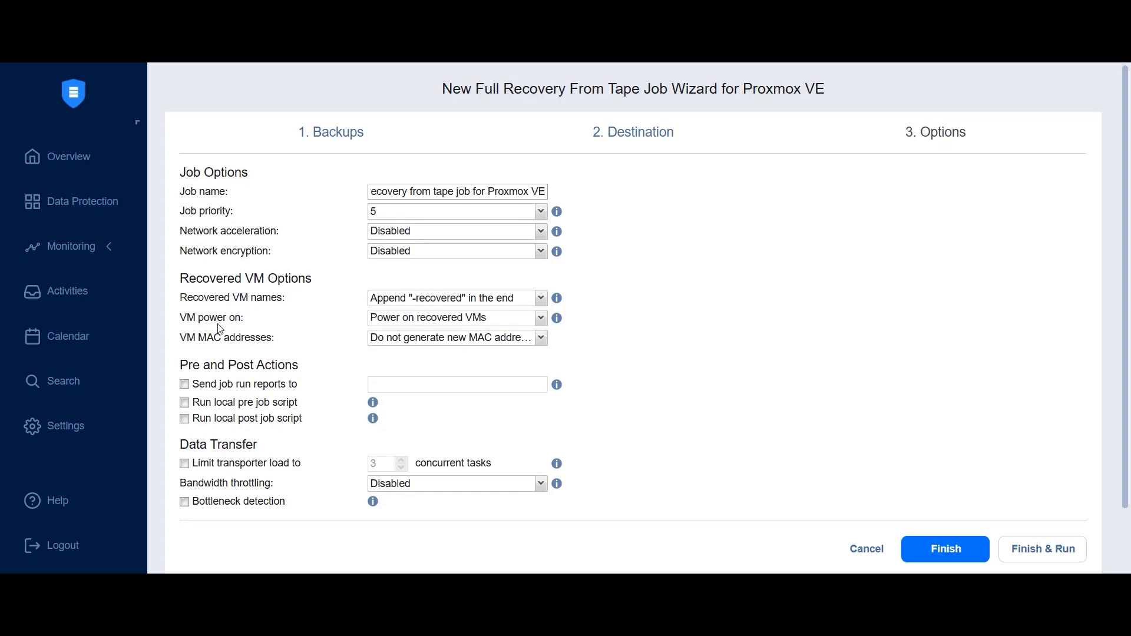
# Step: Set the recovered VMs not to power on and have new MAC addresses generated for them
pyautogui.click(391, 319)
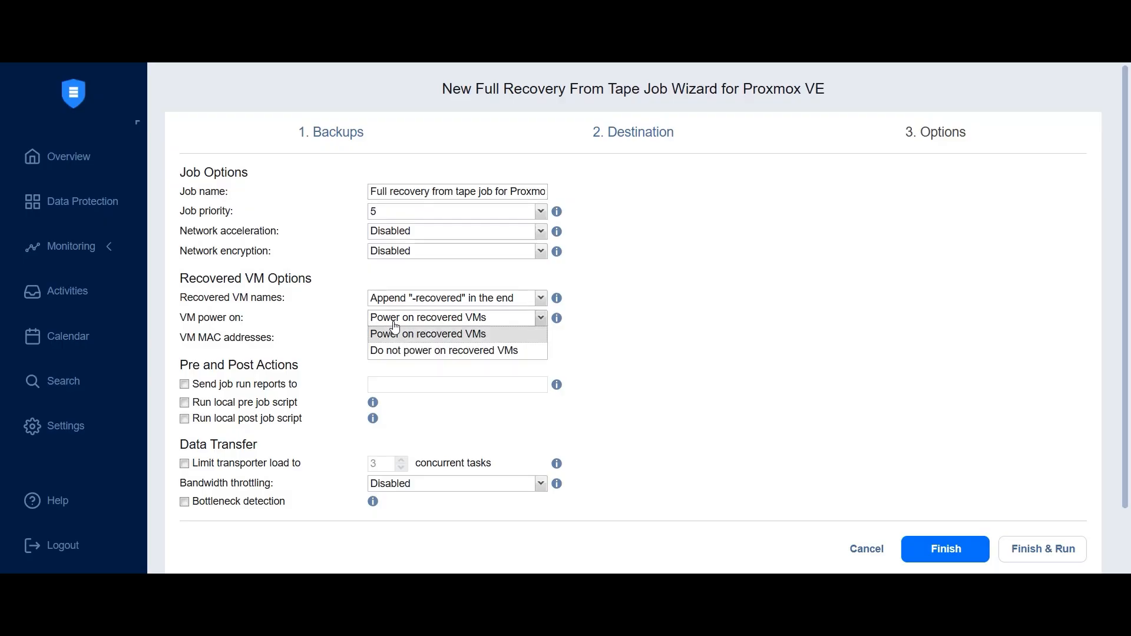
pyautogui.click(423, 352)
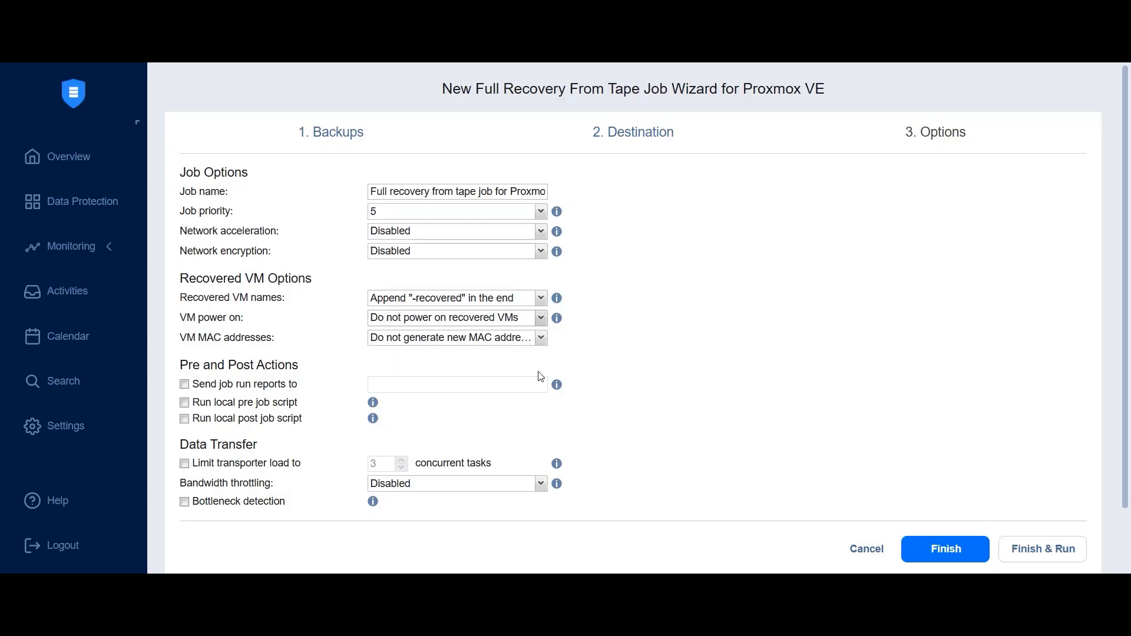
pyautogui.click(379, 338)
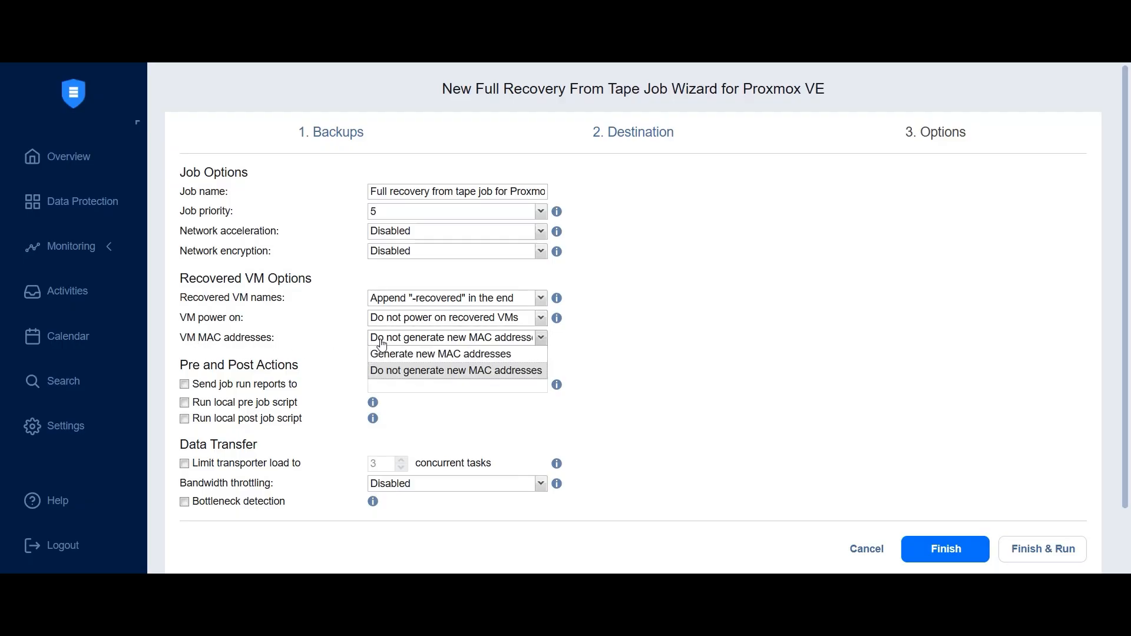
pyautogui.click(423, 354)
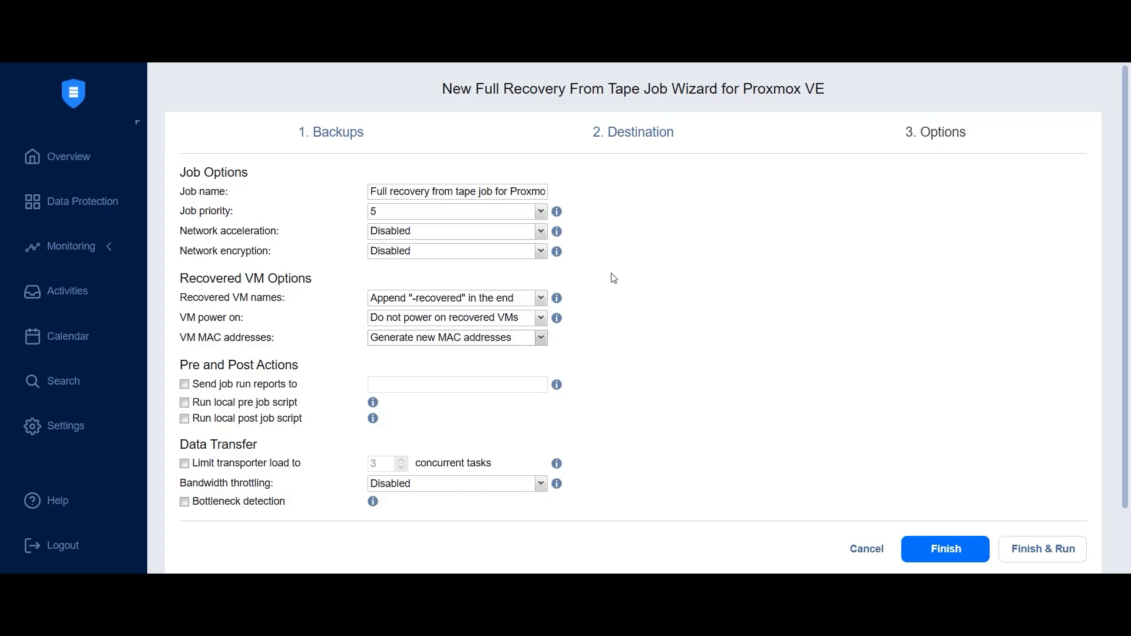
# Step: Finish the recovery wizard and run the job immediately for all VMs
pyautogui.scroll(-1, 614, 278)
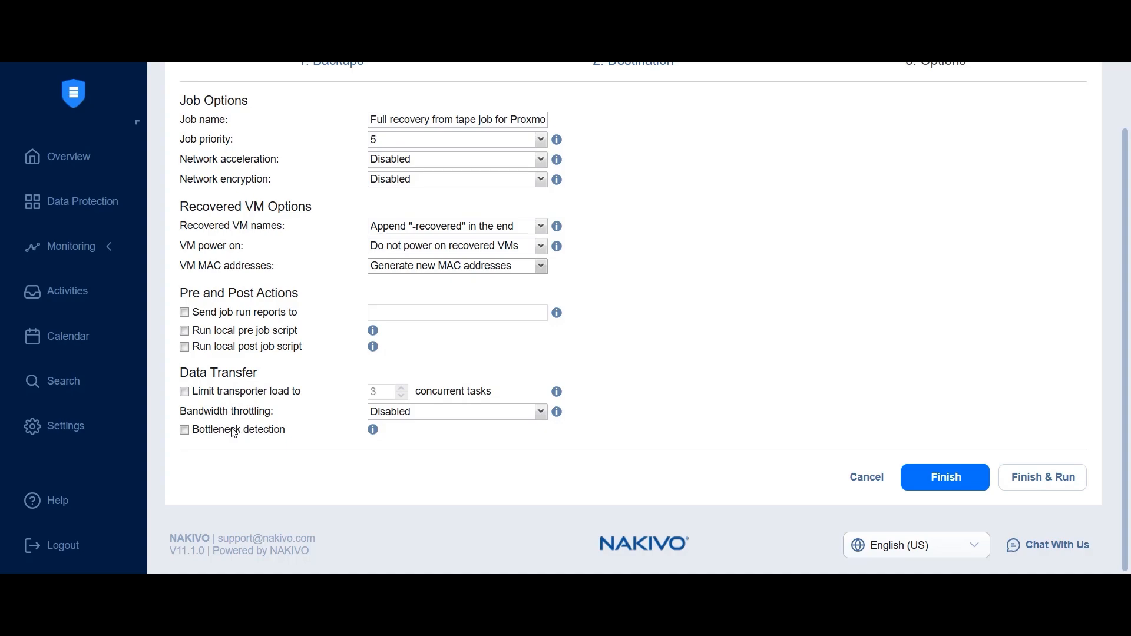
pyautogui.click(1038, 488)
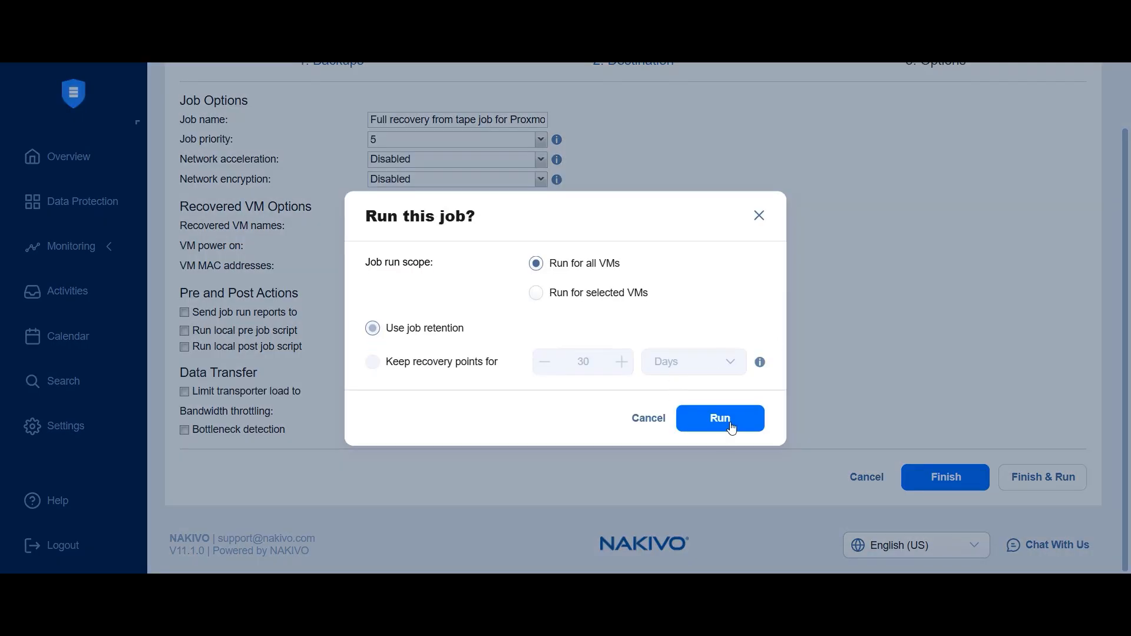
pyautogui.click(731, 426)
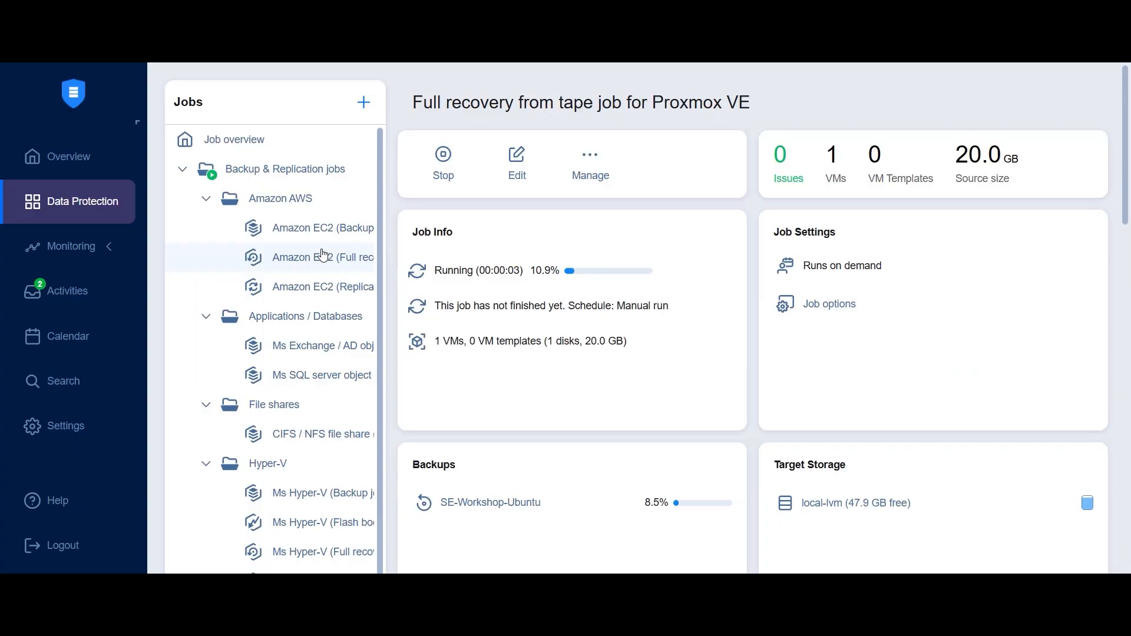
# Step: Examine the recovery job's progress, backup status, target storage, data transfer speed, transferred data and transporters until it completes
pyautogui.scroll(-5, 318, 259)
pyautogui.scroll(-4, 323, 257)
pyautogui.scroll(4, 550, 336)
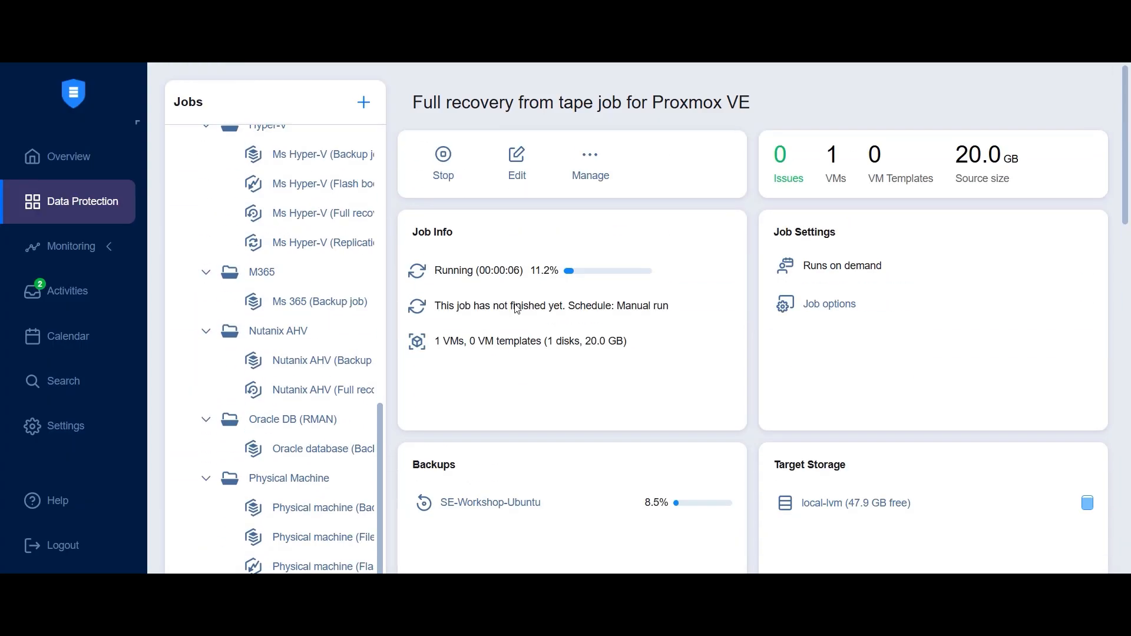
pyautogui.scroll(-3, 566, 324)
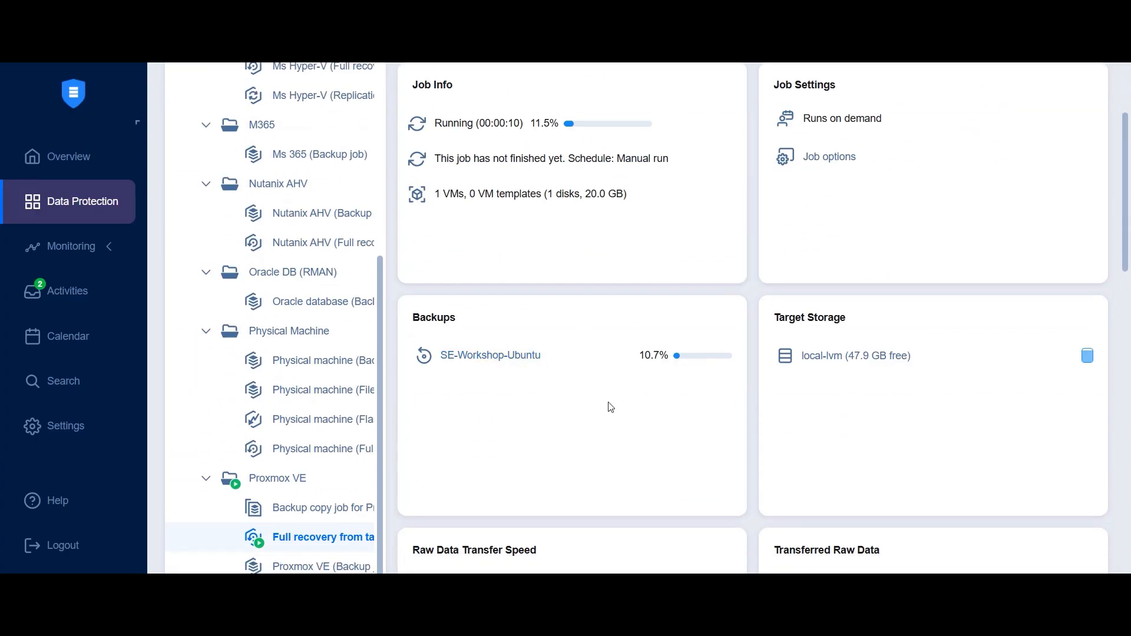
pyautogui.scroll(-5, 622, 406)
pyautogui.scroll(8, 630, 383)
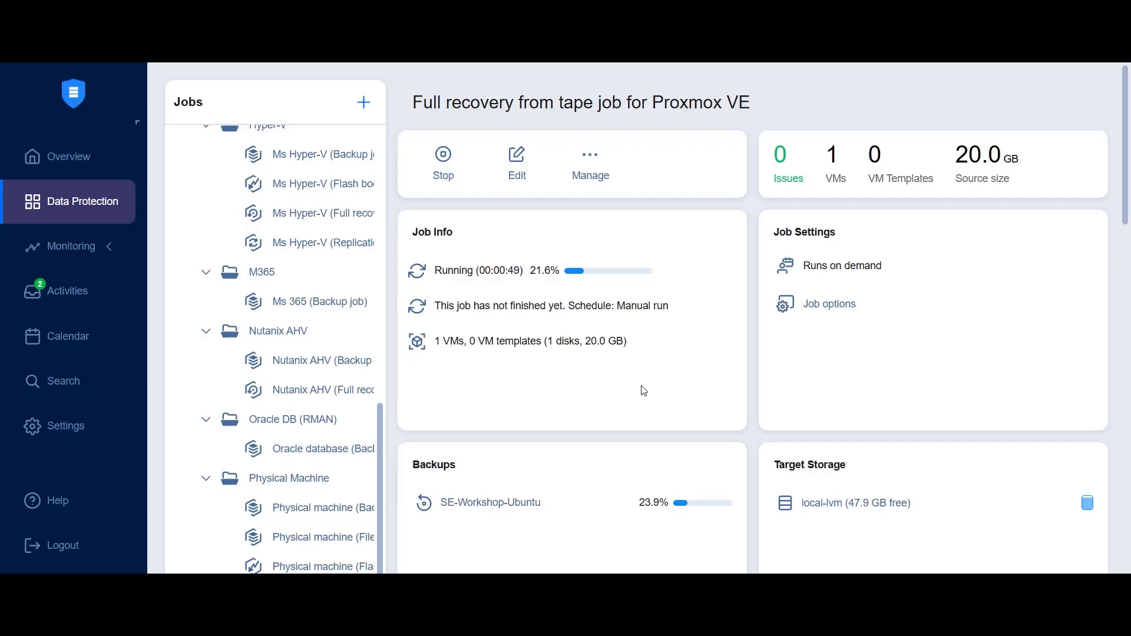
pyautogui.scroll(-10, 646, 391)
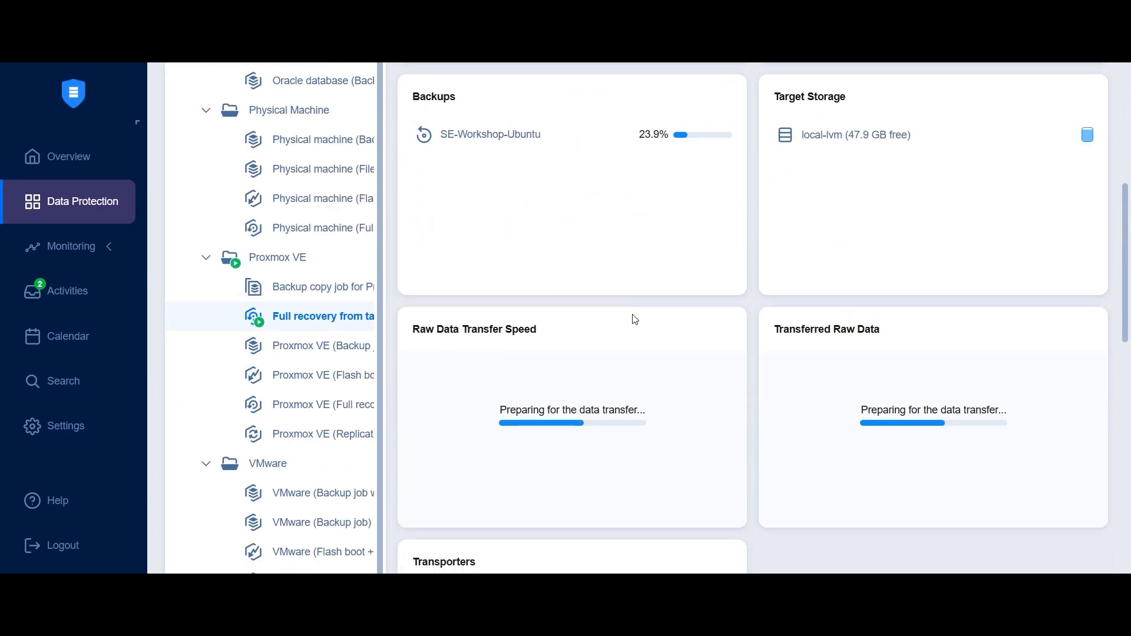
pyautogui.scroll(-1, 636, 324)
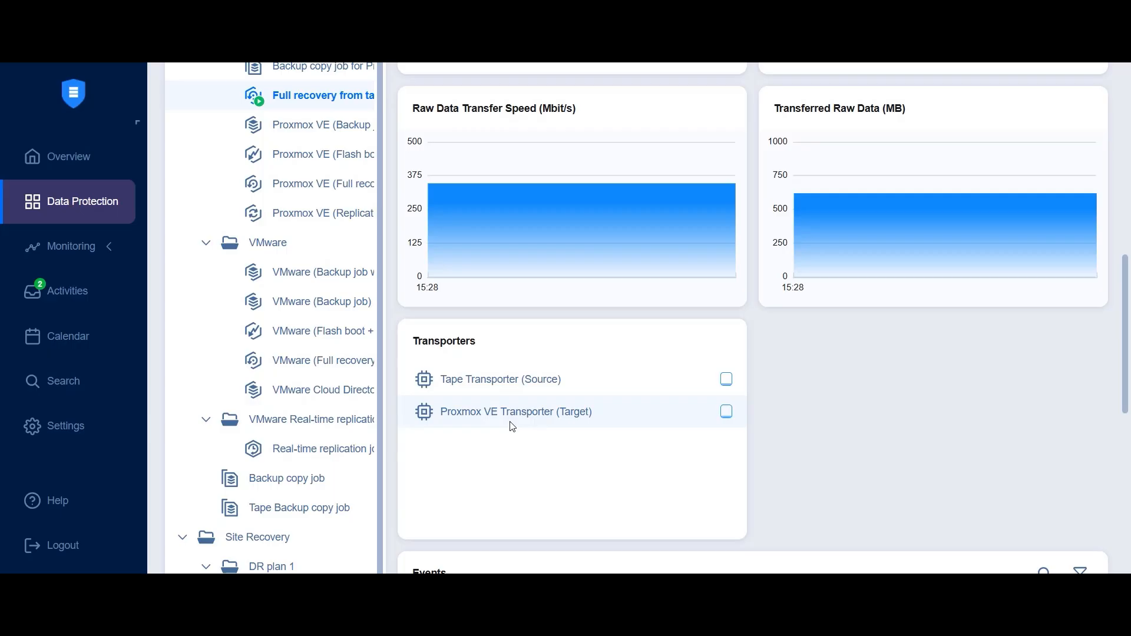
pyautogui.scroll(4, 629, 357)
pyautogui.scroll(3, 629, 356)
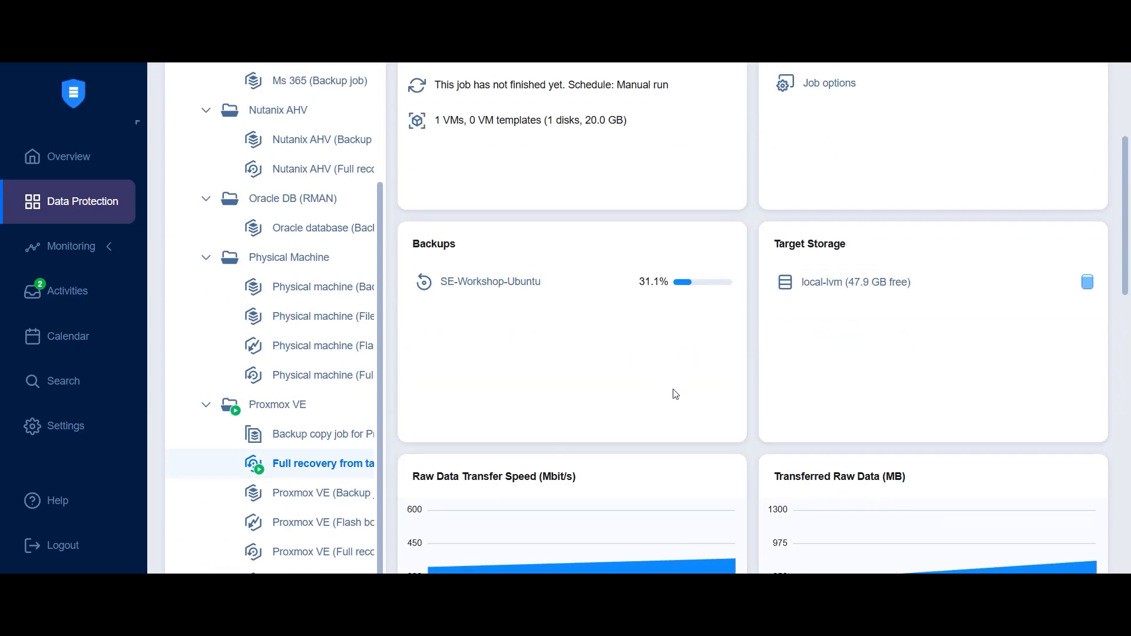
pyautogui.scroll(-4, 672, 371)
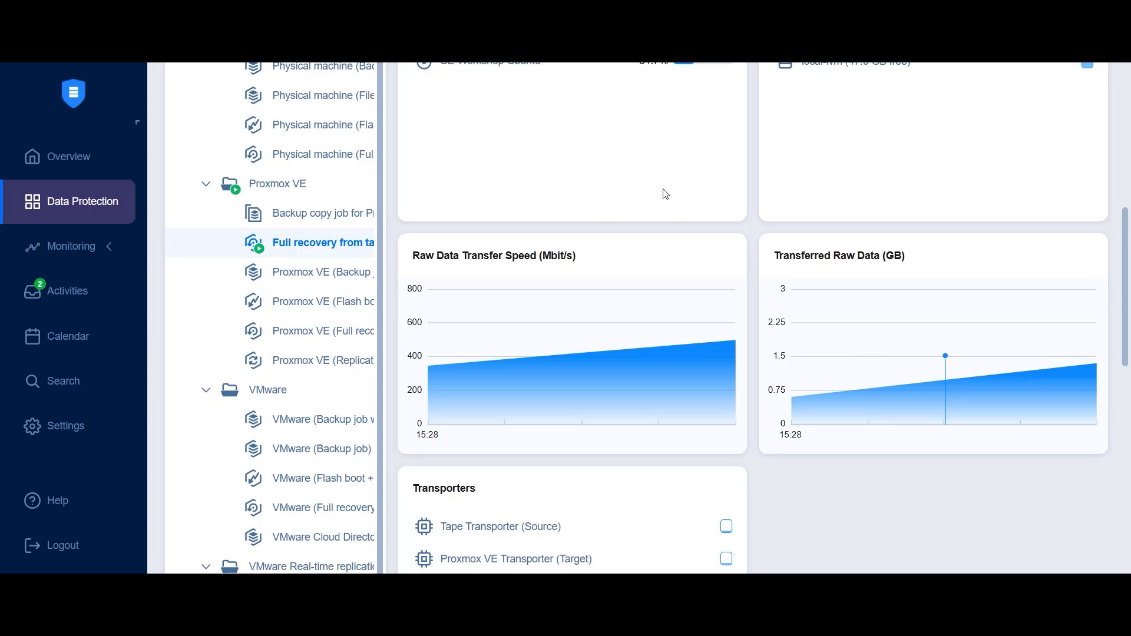
pyautogui.scroll(5, 663, 194)
pyautogui.scroll(1, 661, 198)
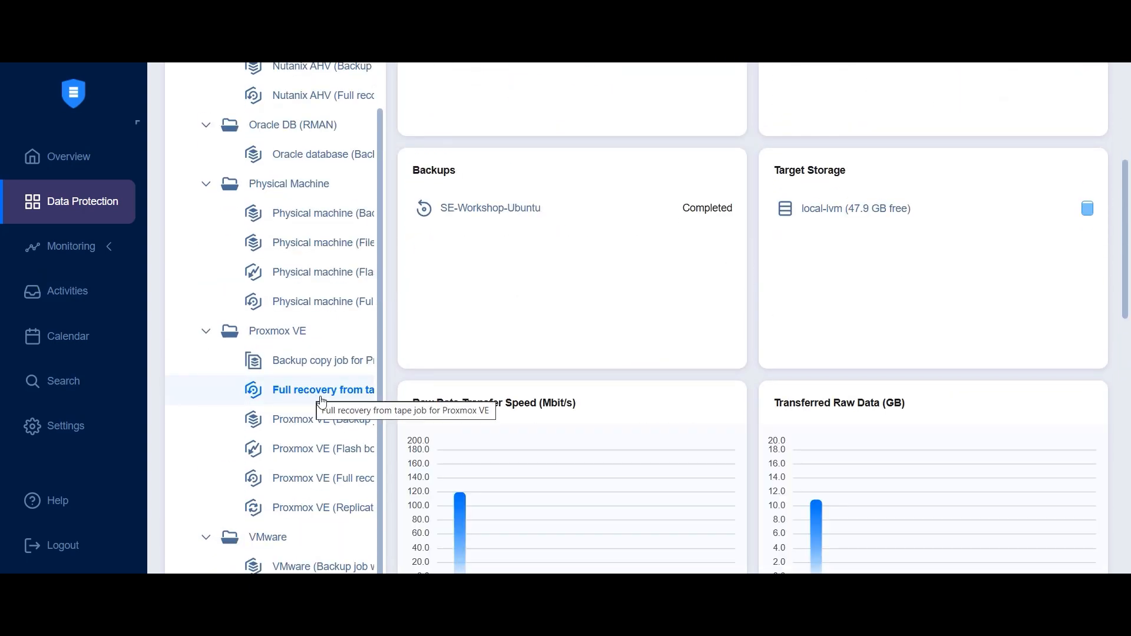
pyautogui.scroll(5, 530, 318)
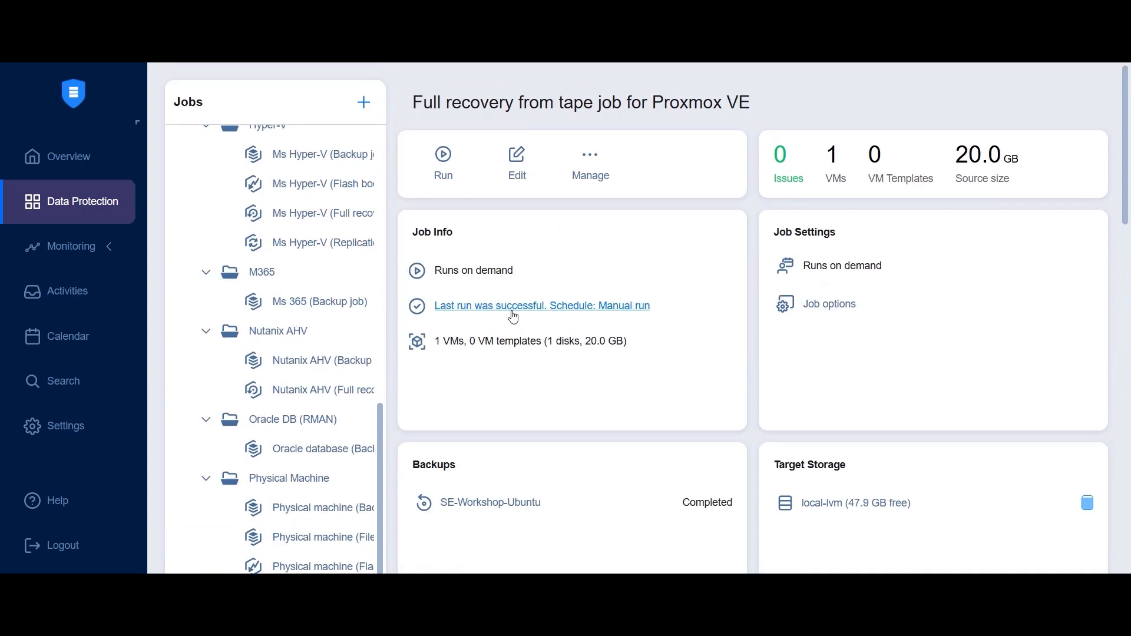
pyautogui.scroll(-1, 638, 388)
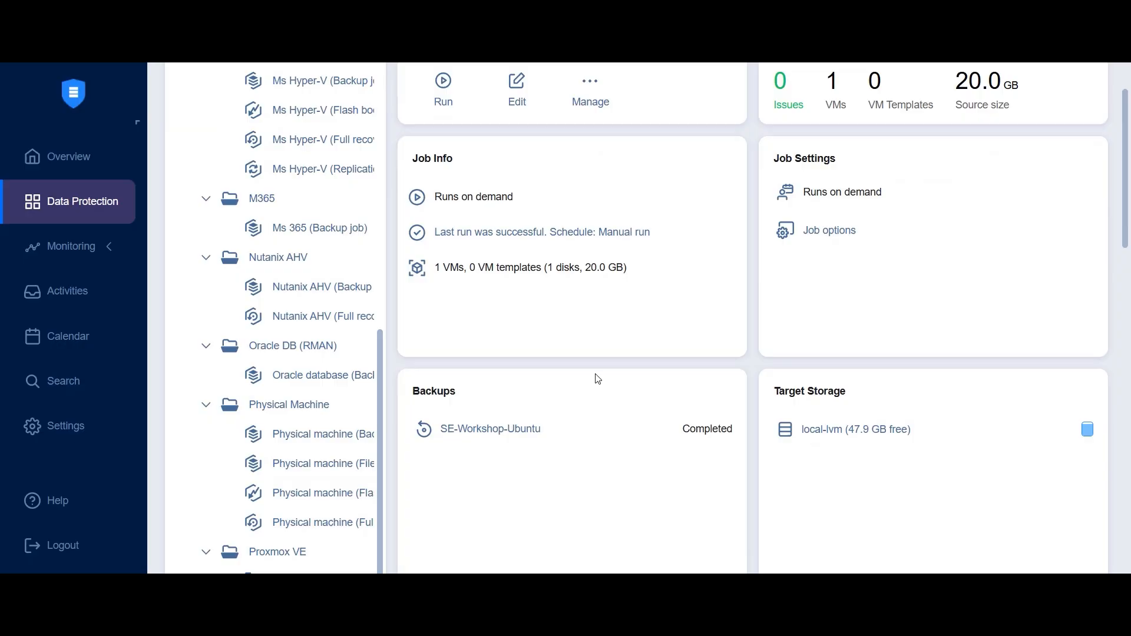